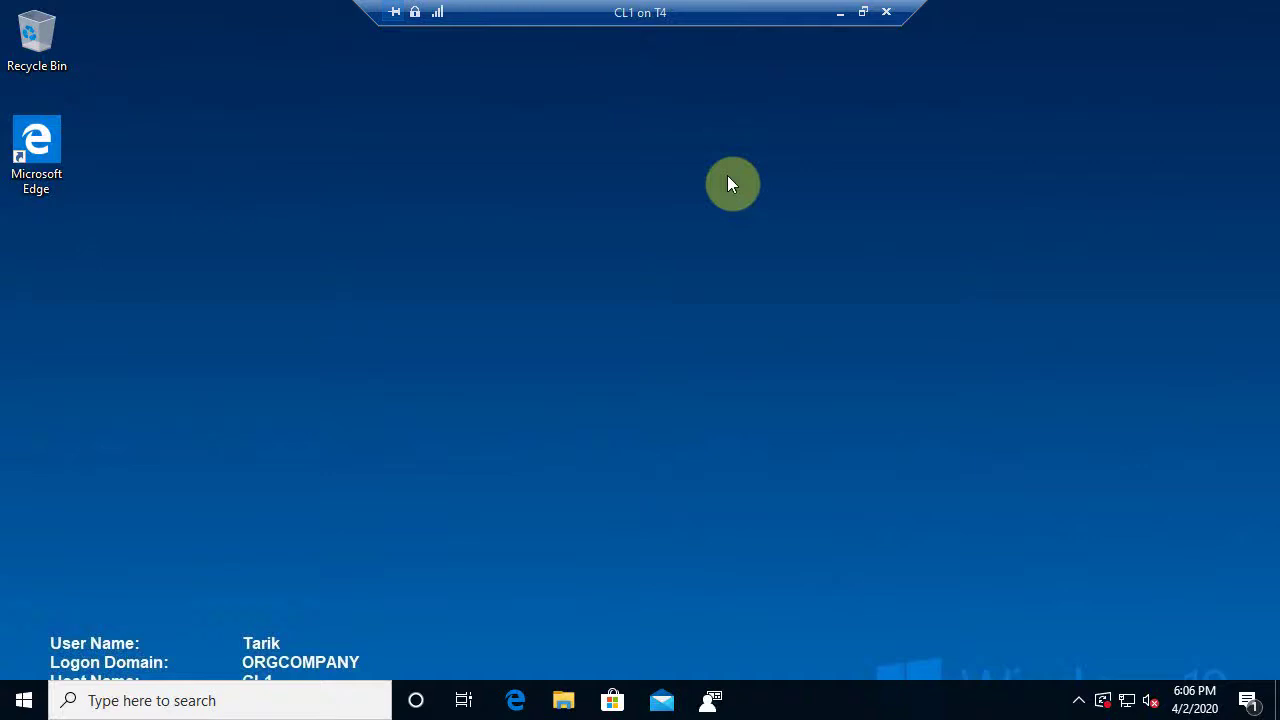
Launch Windows Imaging and Configuration Designer from the Windows Kits group in the Start menu
{"action": "left_click", "coordinate": [20, 704]}
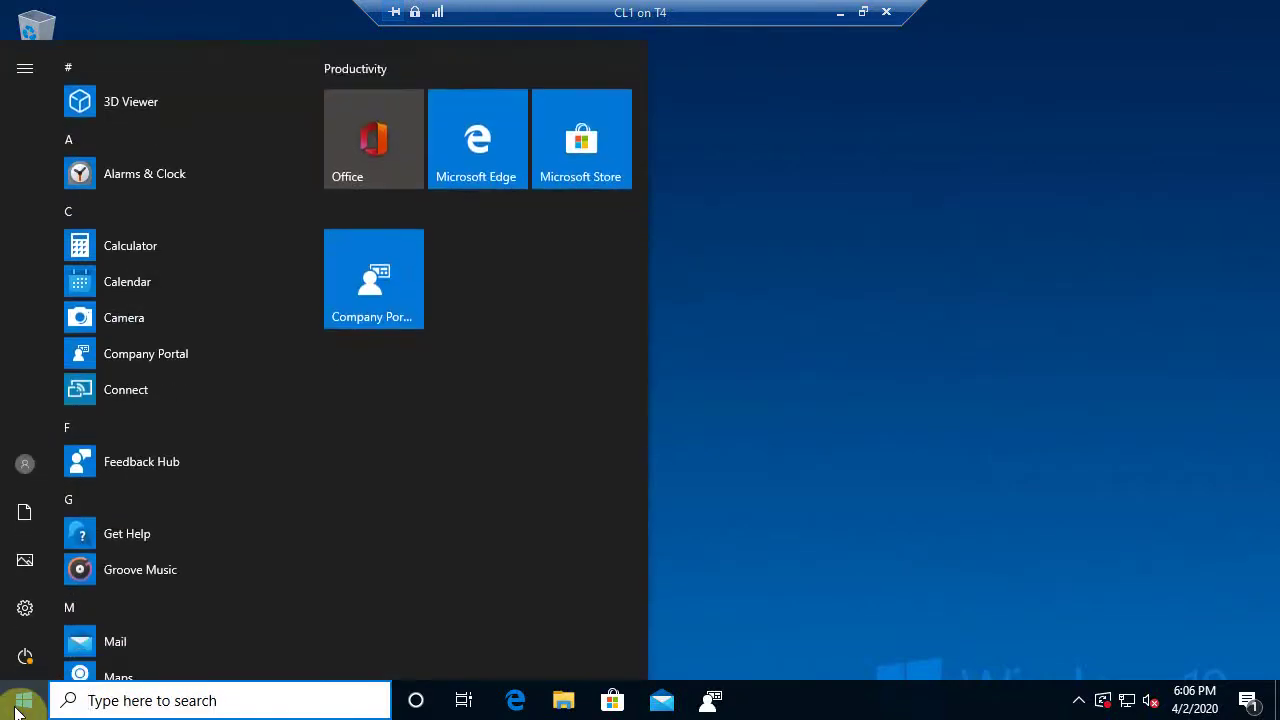
{"action": "scroll", "coordinate": [187, 275], "scroll_direction": "down", "scroll_amount": 10}
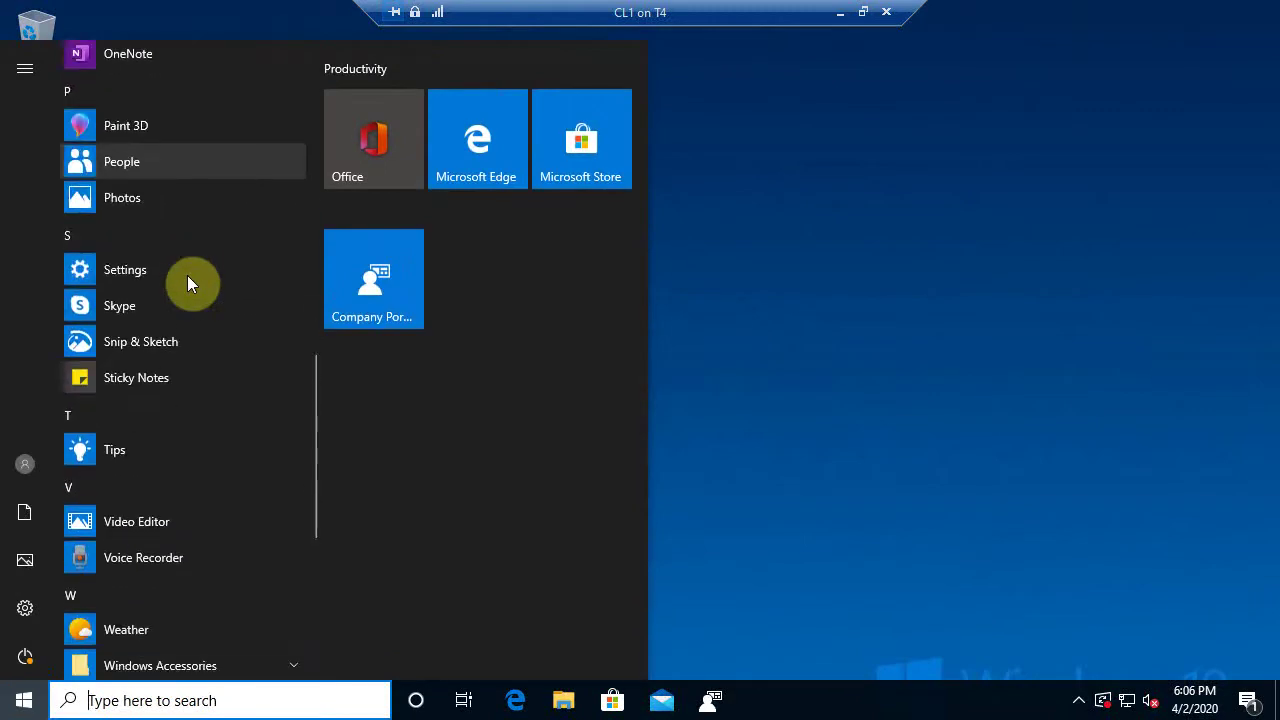
{"action": "scroll", "coordinate": [187, 275], "scroll_direction": "down", "scroll_amount": 5}
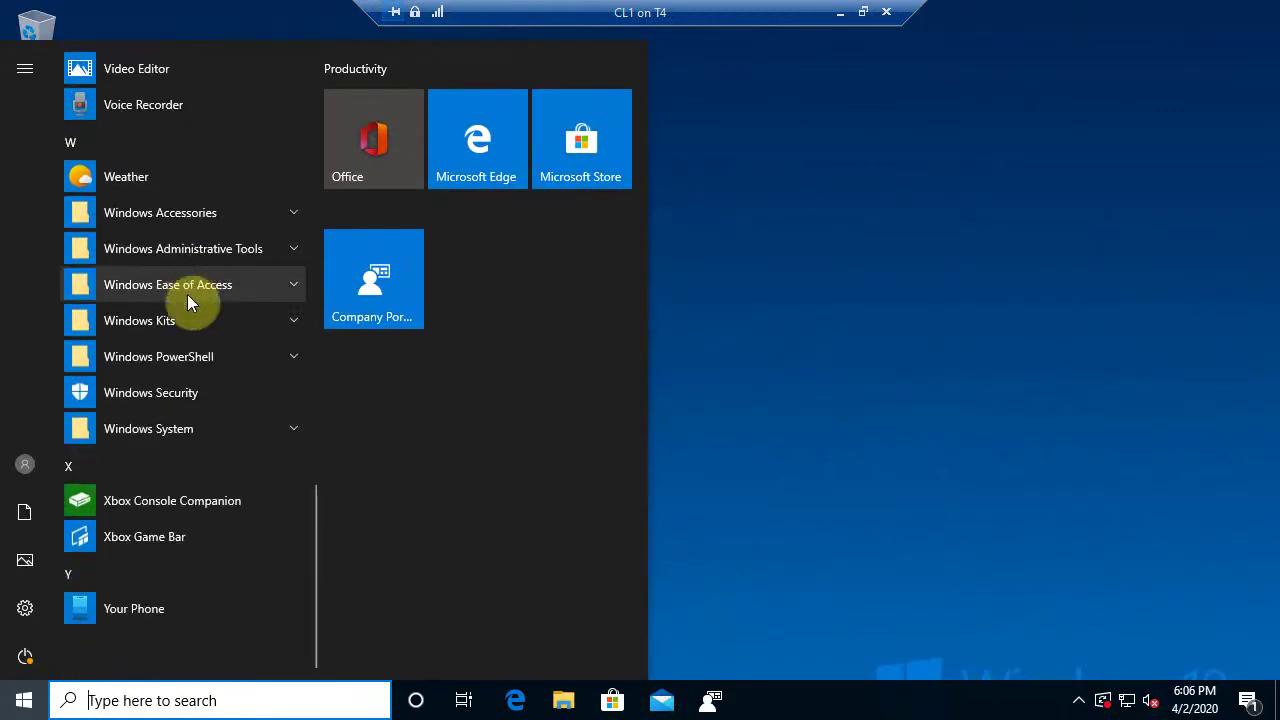
{"action": "left_click", "coordinate": [179, 325]}
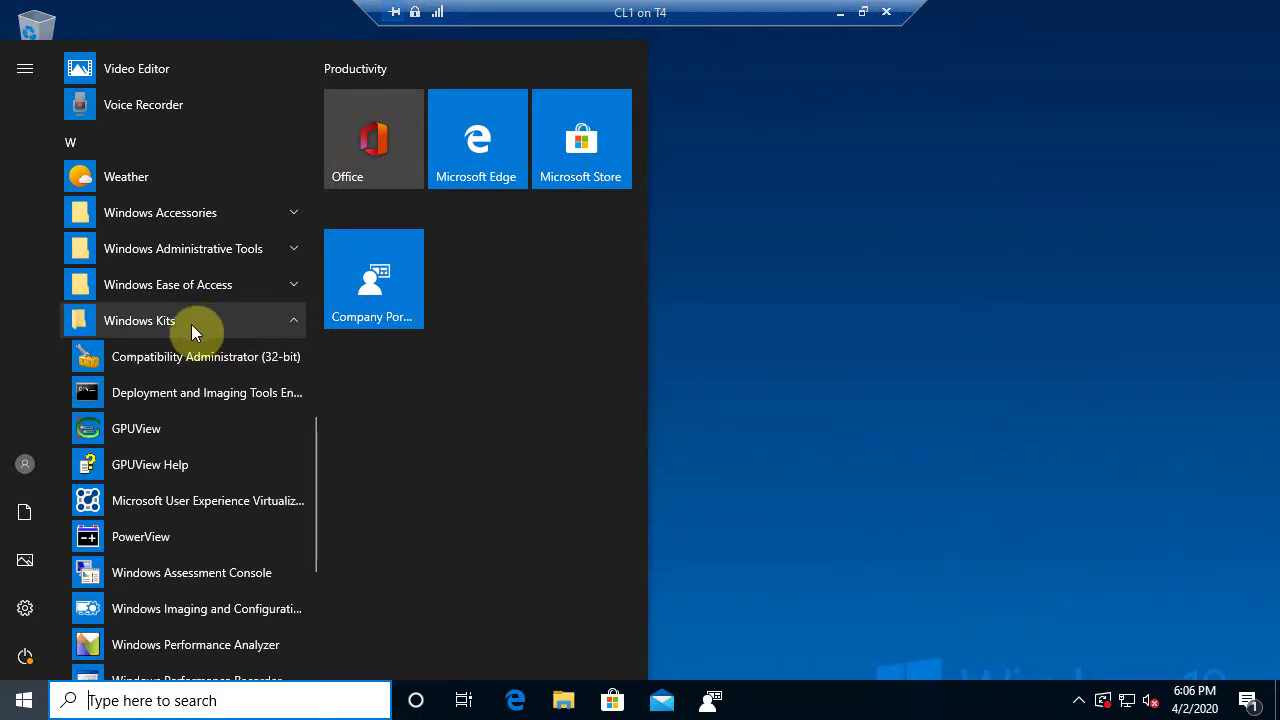
{"action": "left_click", "coordinate": [266, 609]}
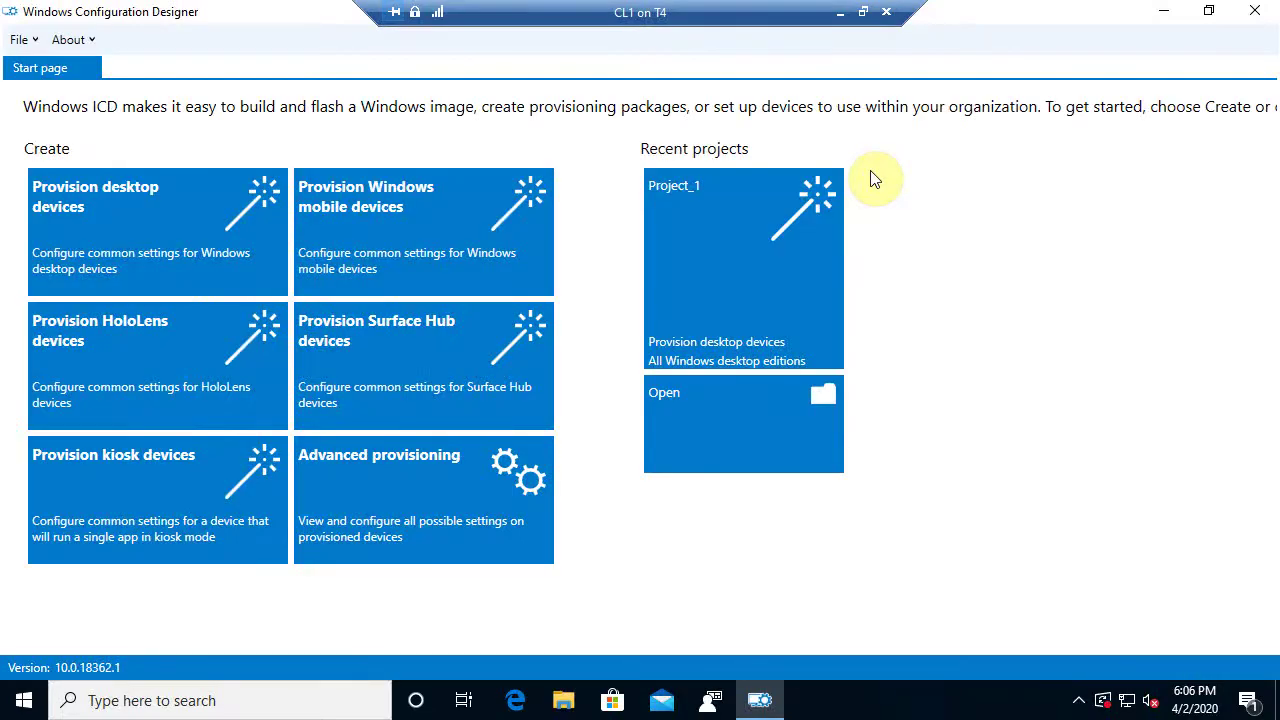
Open the File menu on the Configuration Designer start page
{"action": "left_click", "coordinate": [732, 282]}
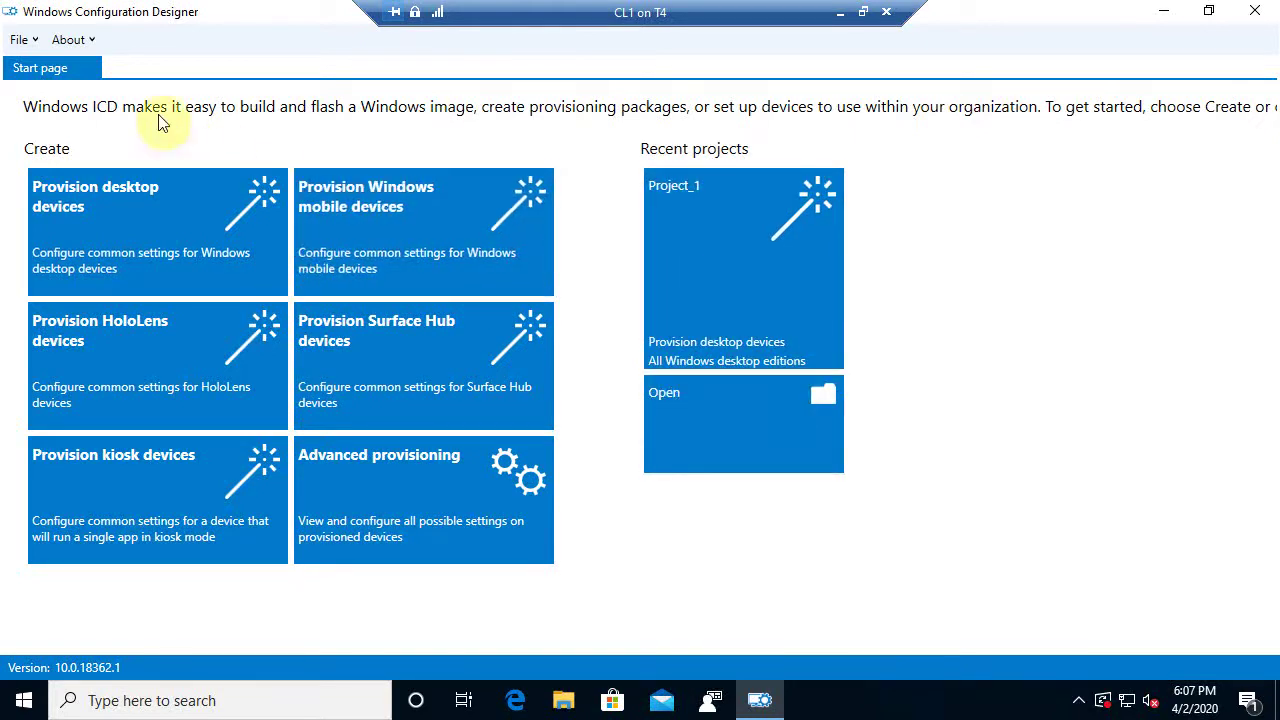
{"action": "left_click", "coordinate": [18, 40]}
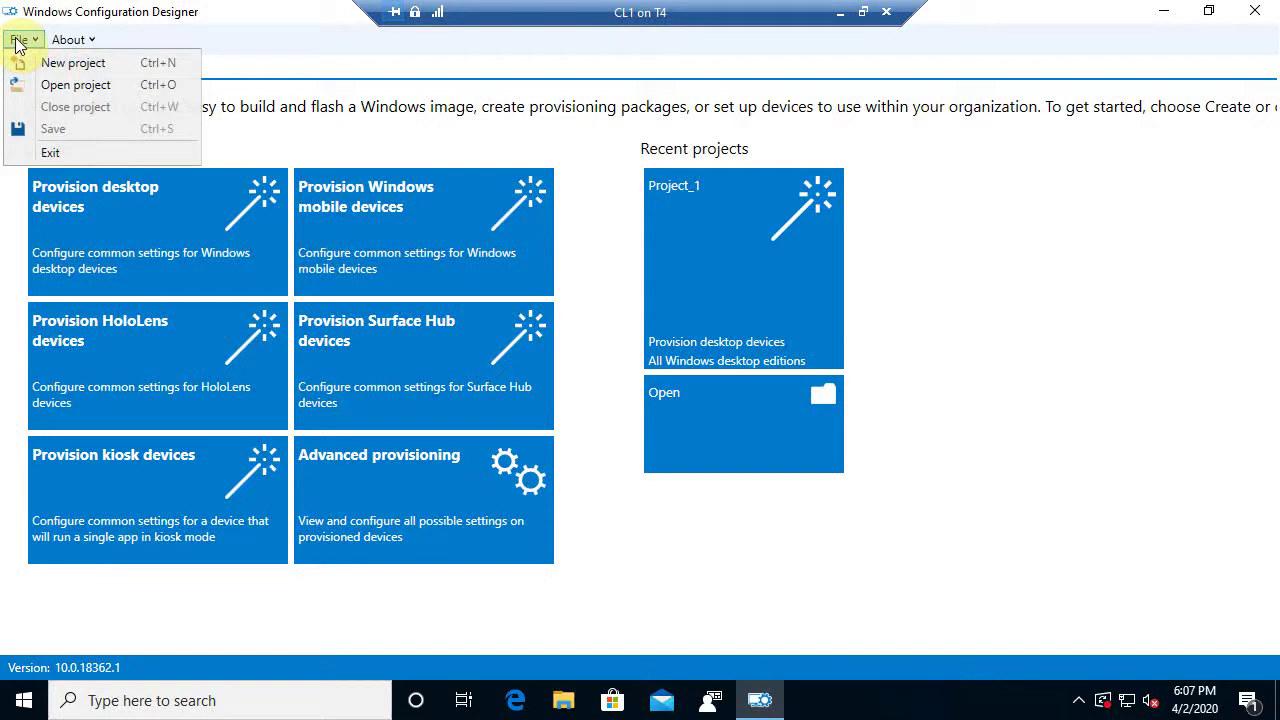
{"action": "left_click", "coordinate": [72, 63]}
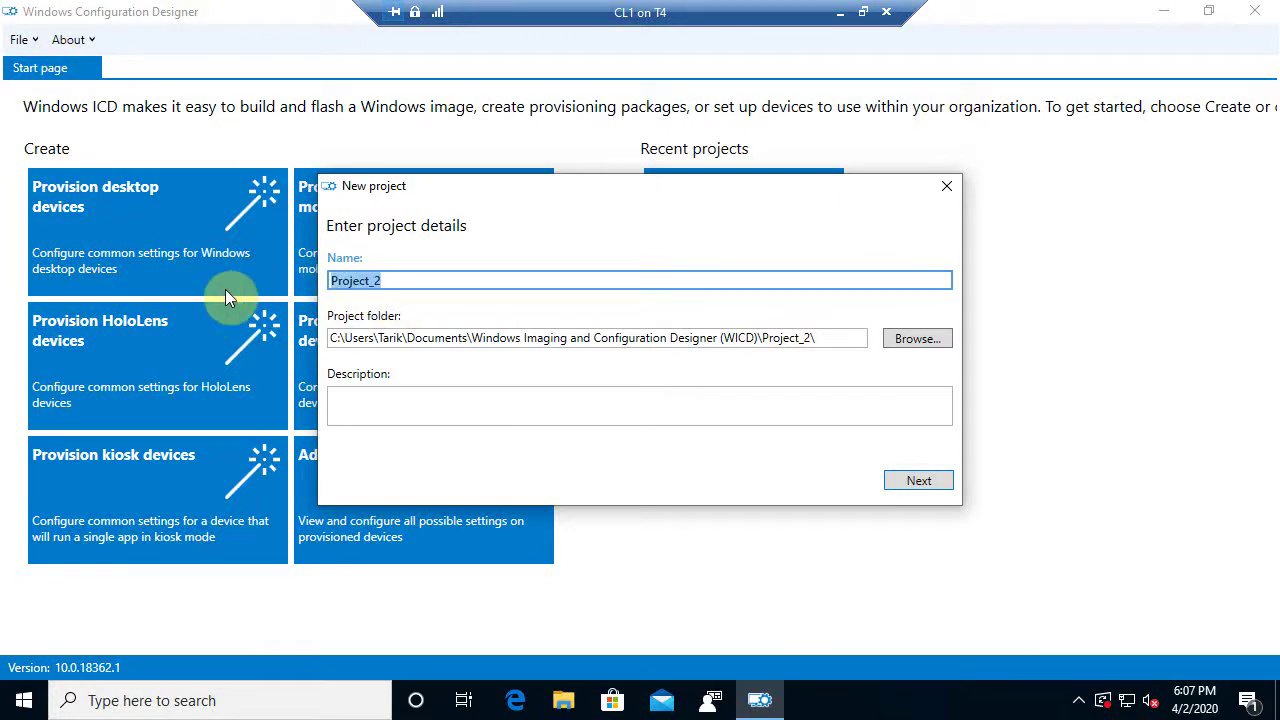
{"action": "type", "text": "Cus"}
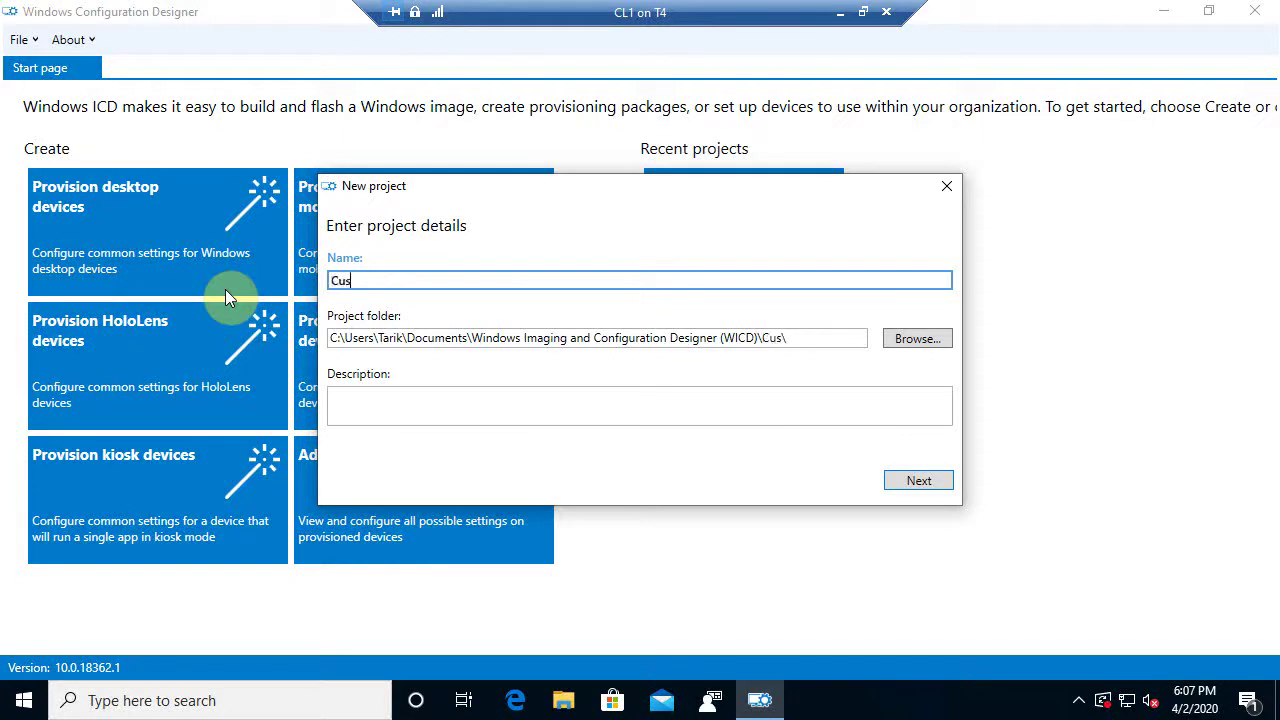
{"action": "type", "text": "tom Desktops"}
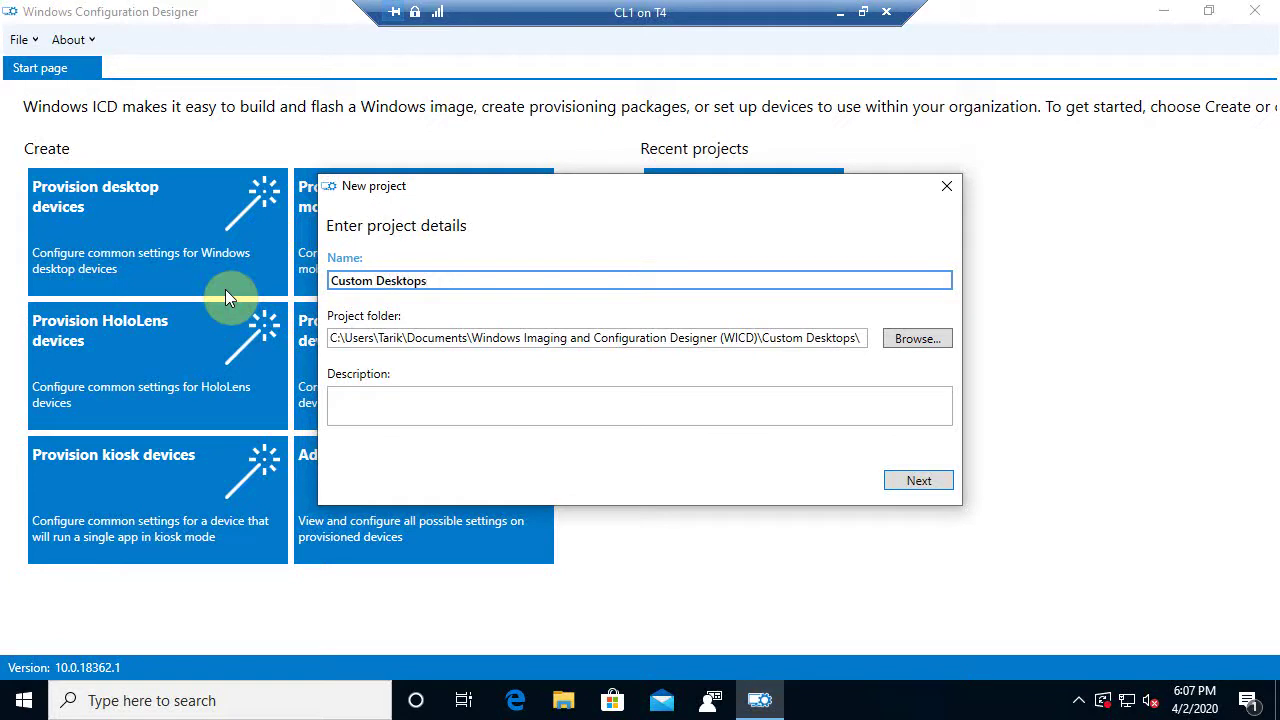
{"action": "key", "text": "BackSpace"}
{"action": "type", "text": "_"}
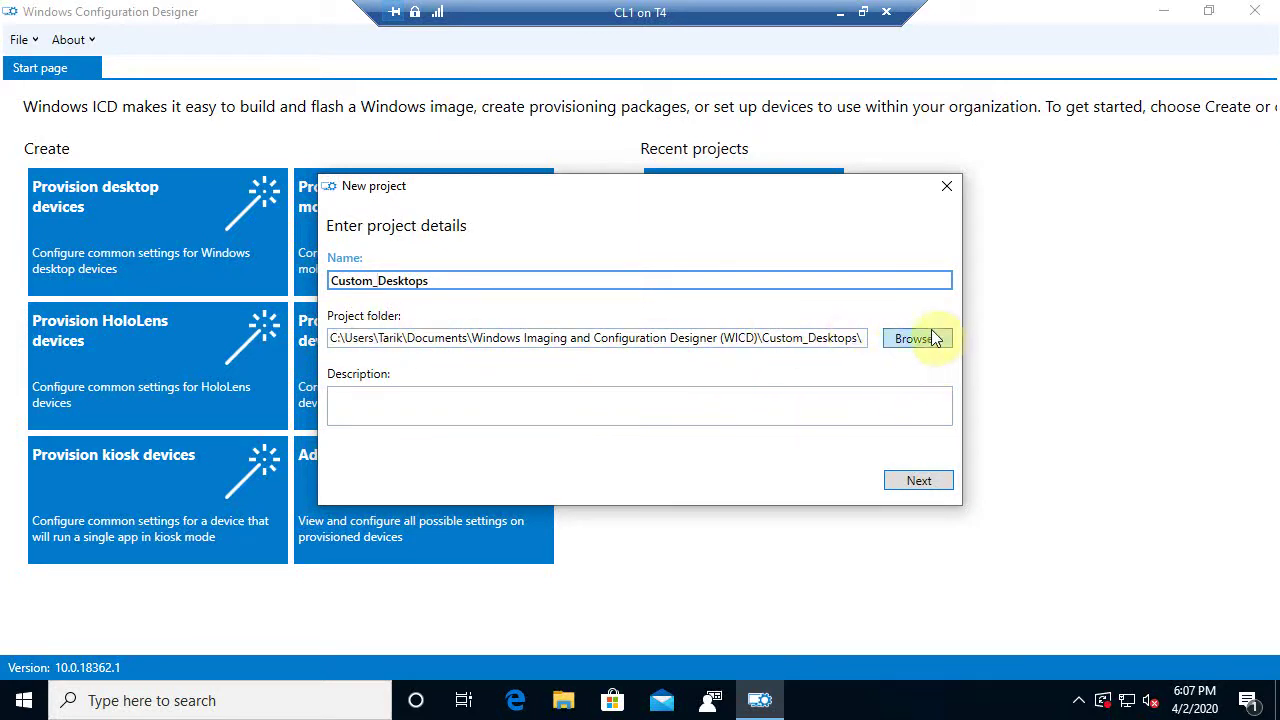
{"action": "left_click", "coordinate": [919, 482]}
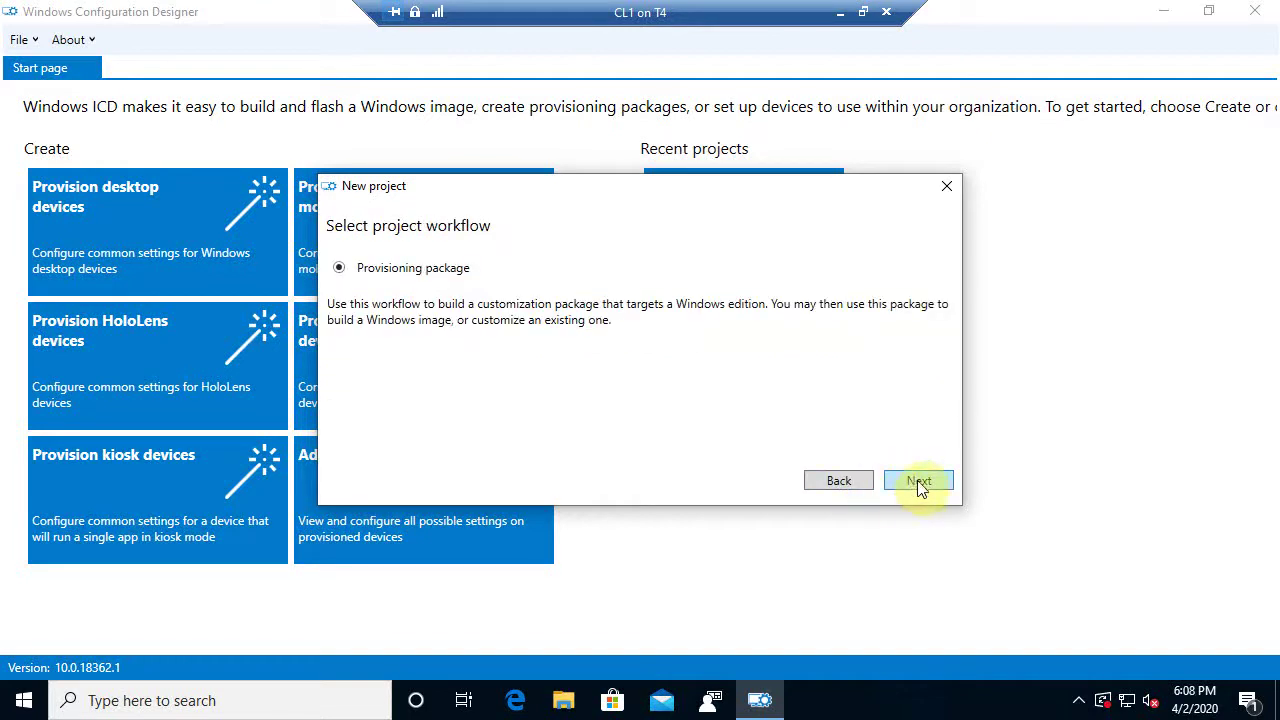
{"action": "left_click", "coordinate": [919, 482]}
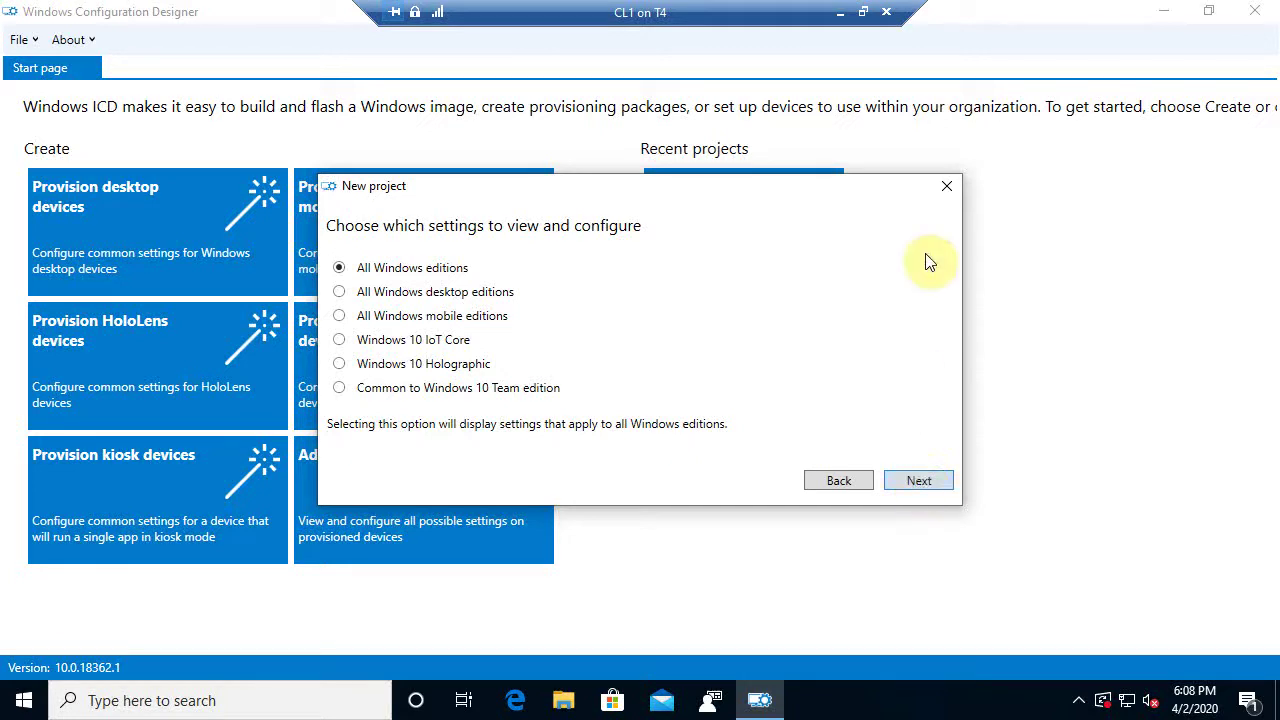
{"action": "left_click", "coordinate": [950, 188]}
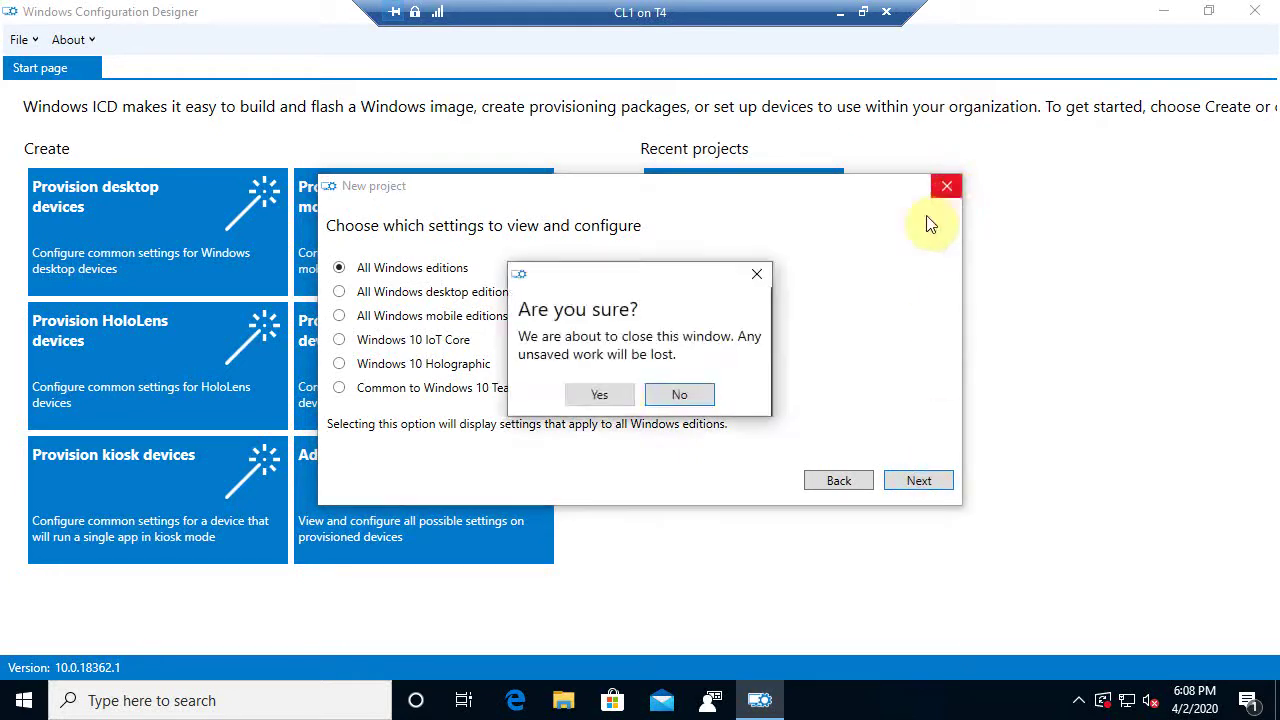
Discard the unfinished project and create a Provision desktop devices project named Custom_Desktop
{"action": "left_click", "coordinate": [600, 395]}
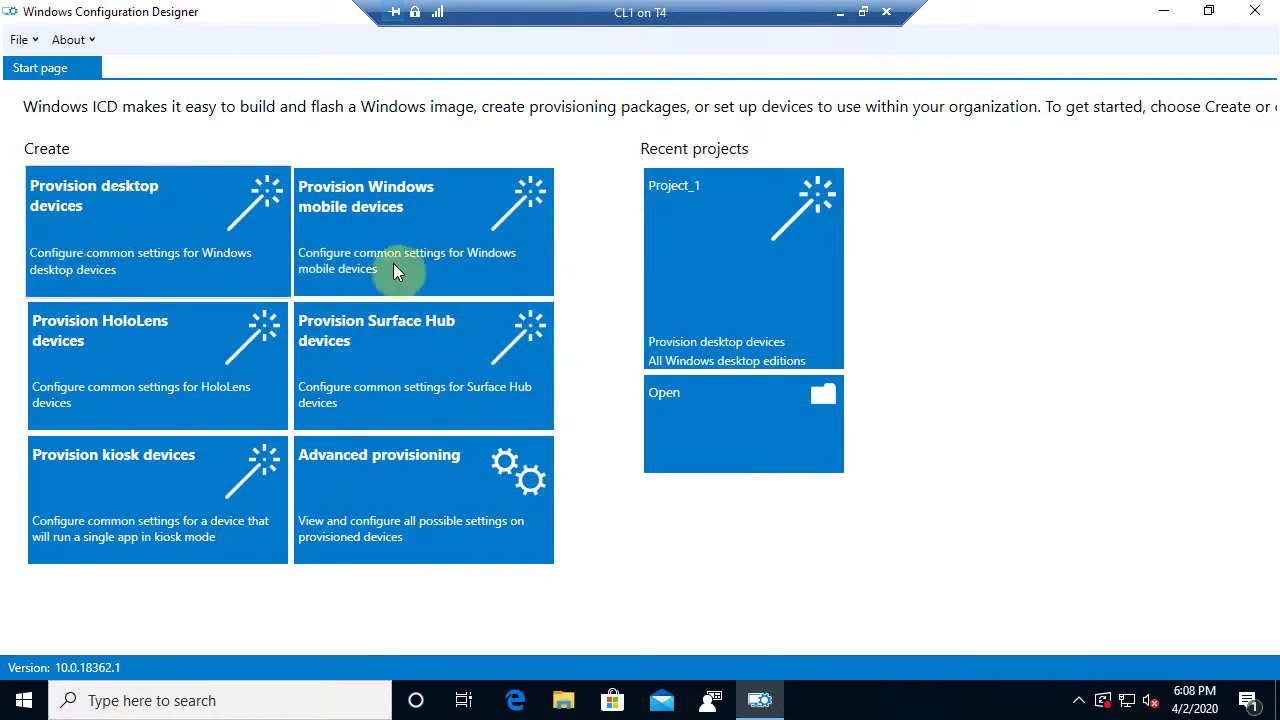
{"action": "left_click", "coordinate": [120, 239]}
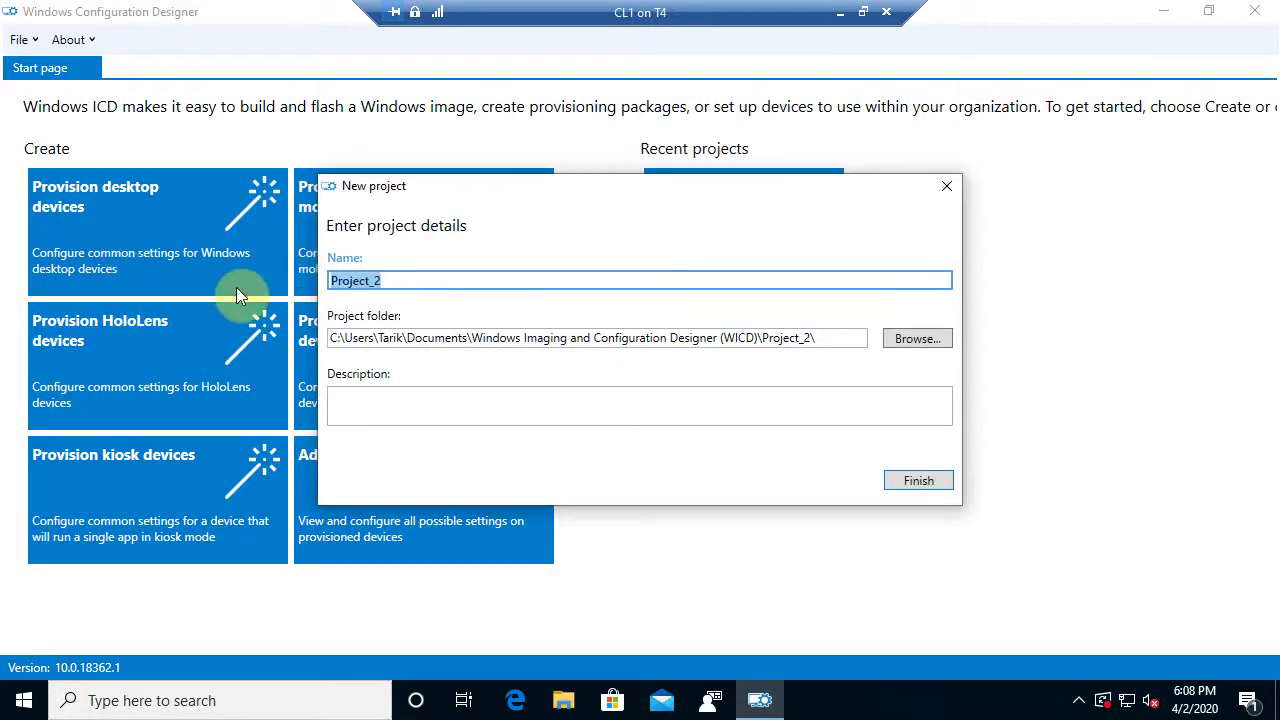
{"action": "type", "text": "Custo"}
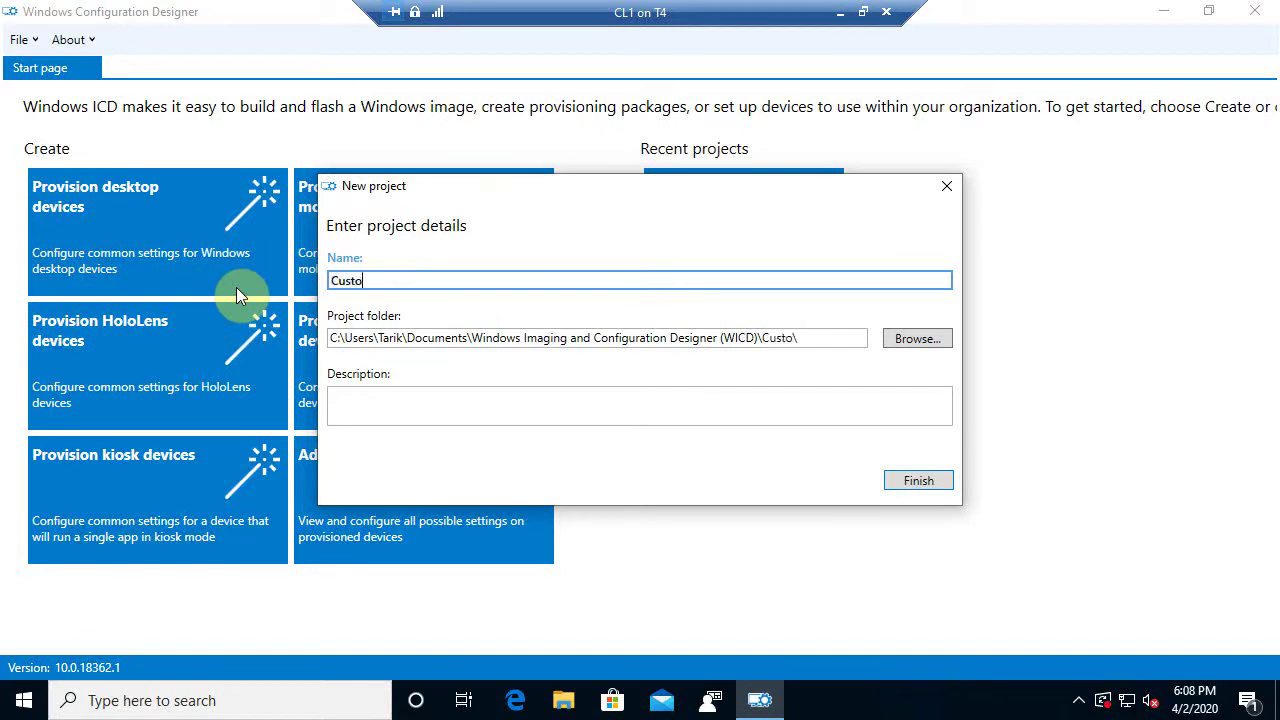
{"action": "type", "text": "m_Desktop"}
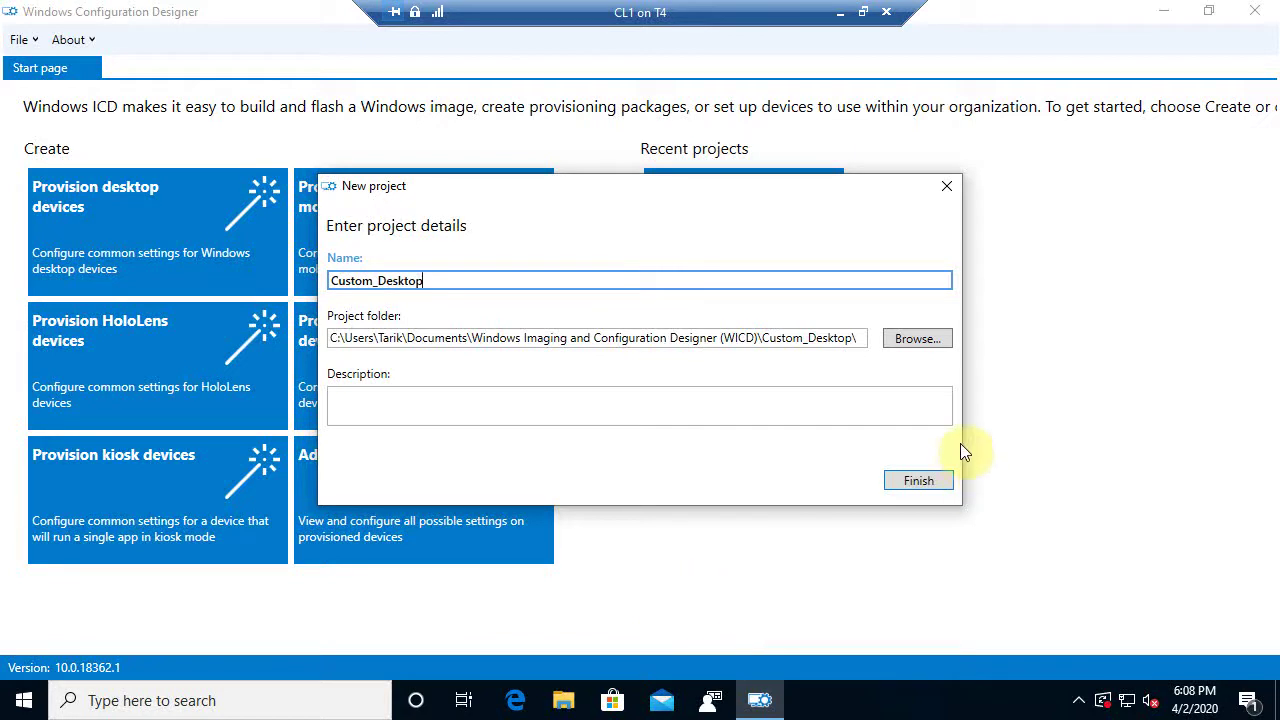
{"action": "left_click", "coordinate": [937, 479]}
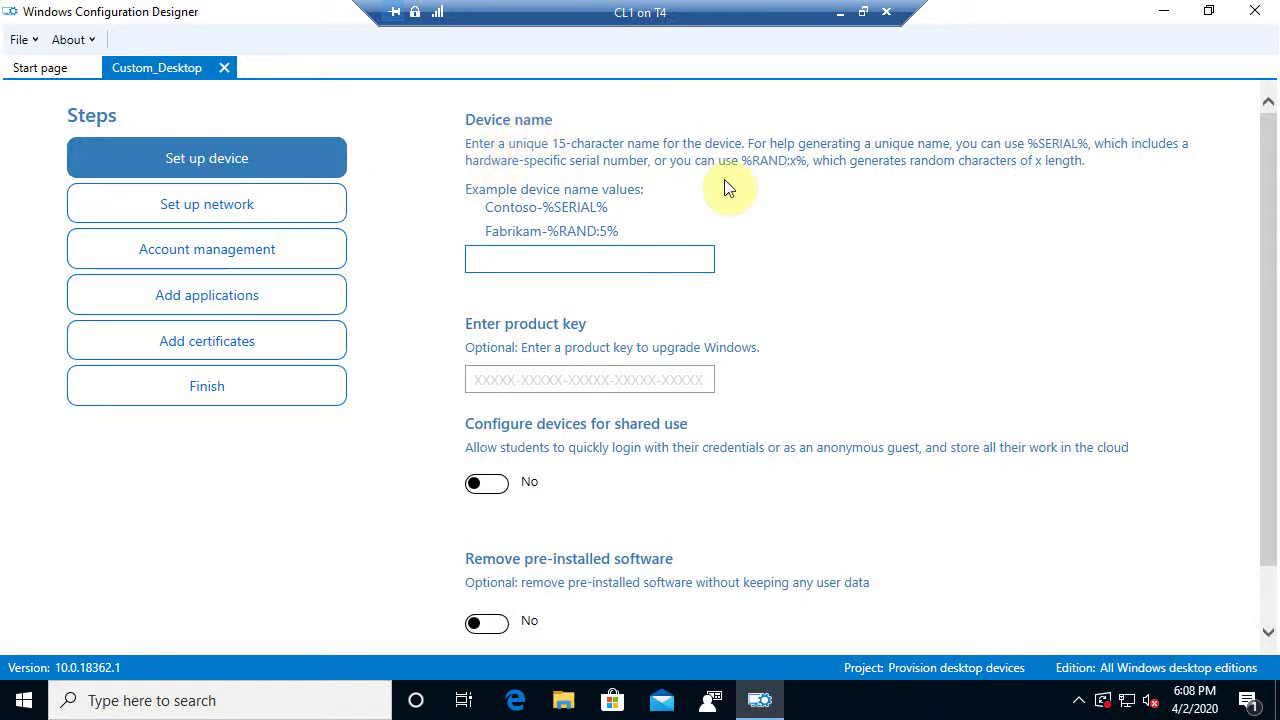
Put the cursor in the Device name box of the Set up device step
{"action": "left_click", "coordinate": [495, 258]}
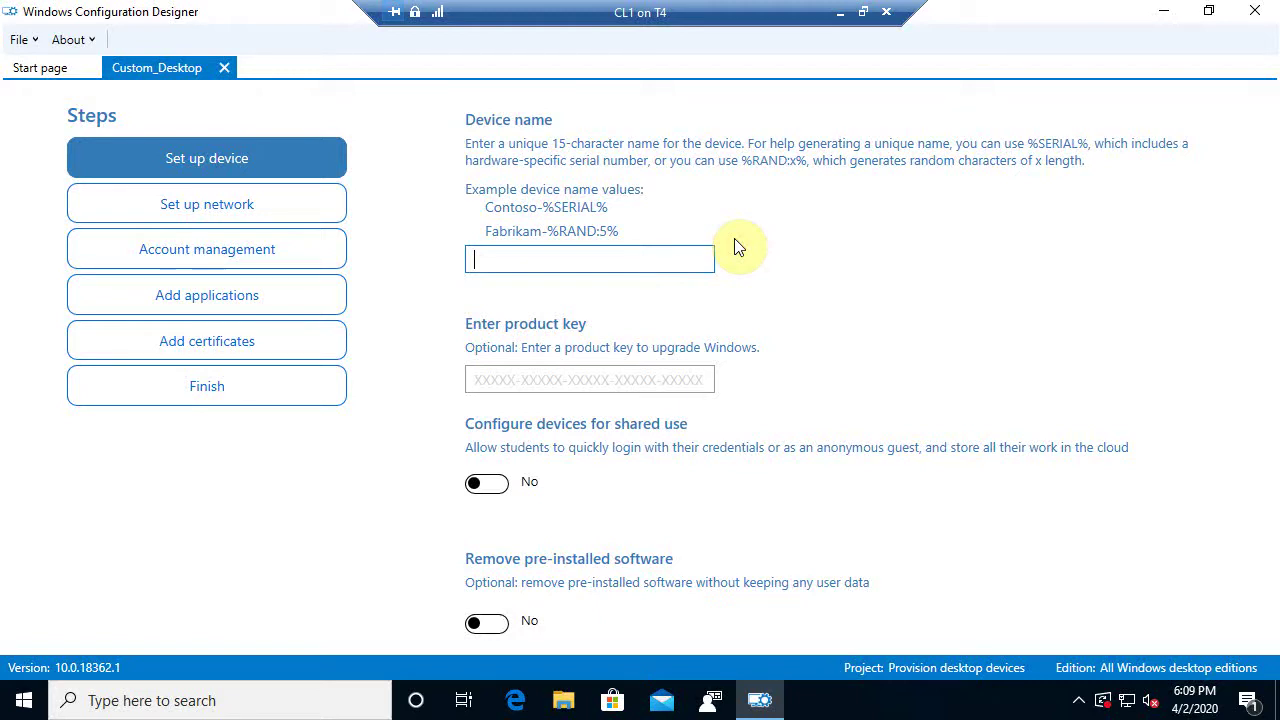
Enter Comp1 as the device name and scroll to the bottom of the step
{"action": "type", "text": "Comp1"}
{"action": "left_click", "coordinate": [908, 397]}
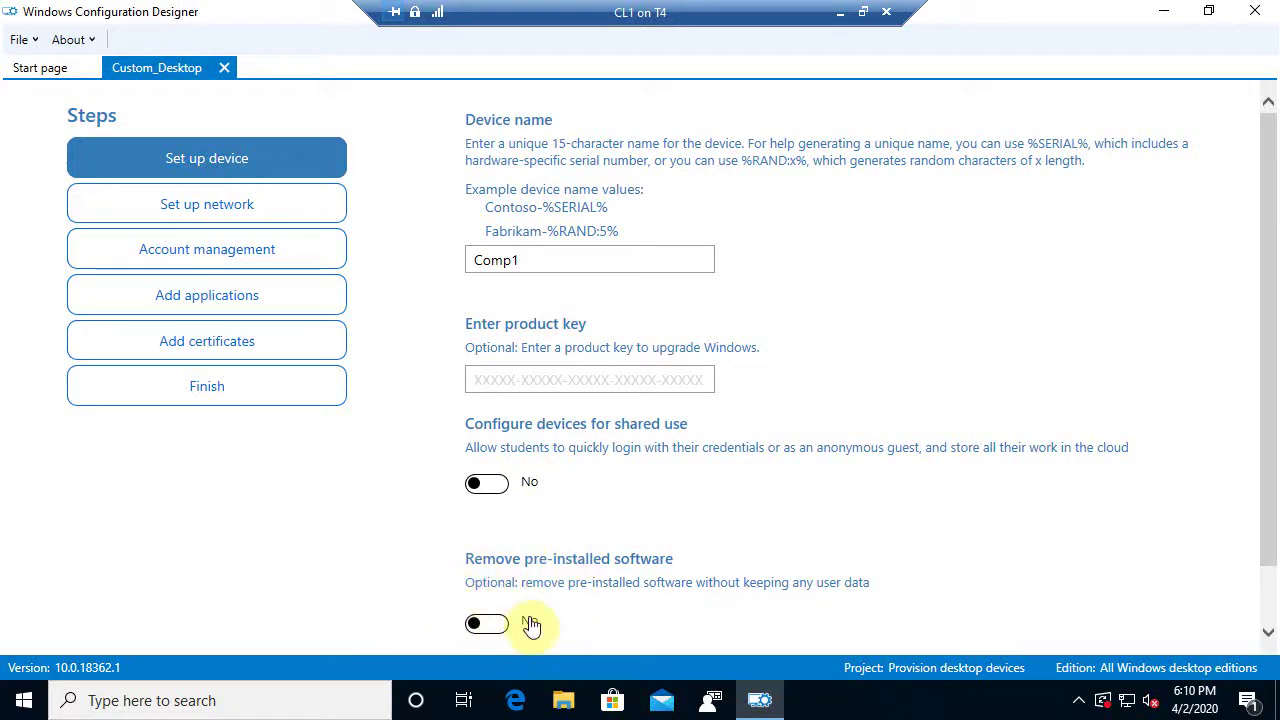
{"action": "left_click_drag", "start_coordinate": [1265, 440], "coordinate": [1266, 549]}
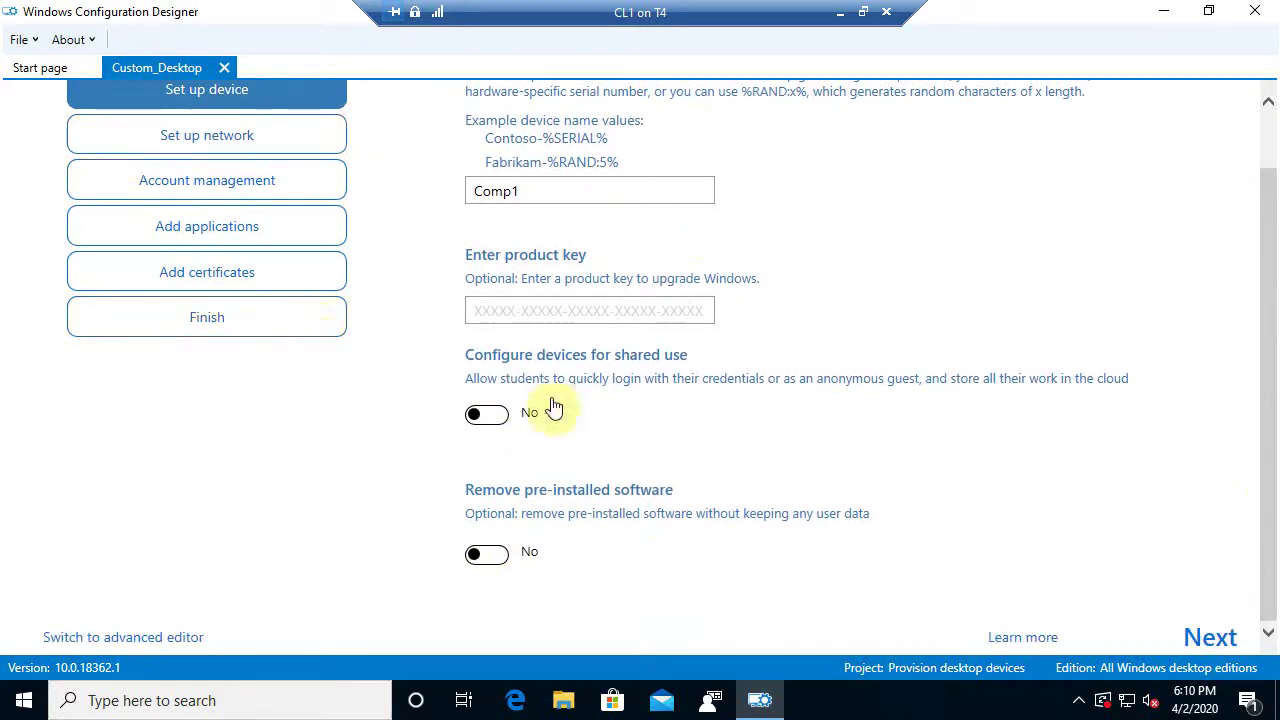
Configure Wi-Fi with SSID OrgcompanyWIFI, WPA2-Personal security and the network password
{"action": "left_click", "coordinate": [1211, 636]}
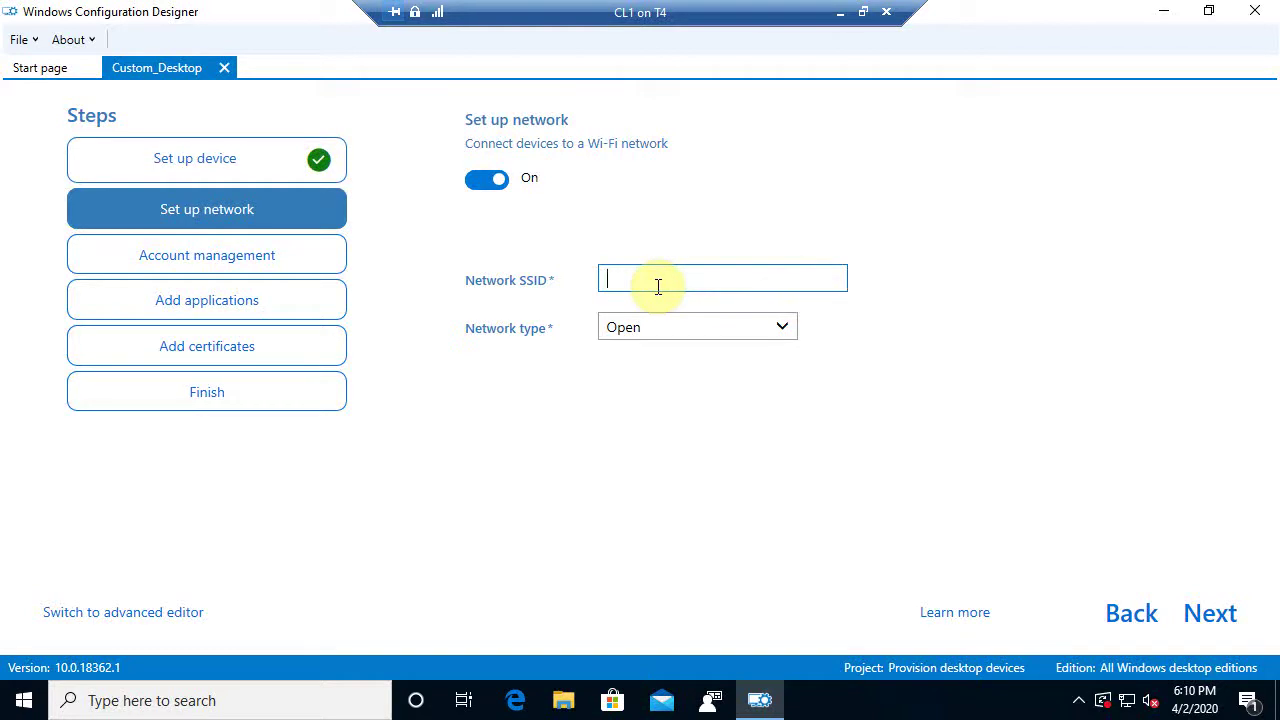
{"action": "left_click", "coordinate": [1211, 615]}
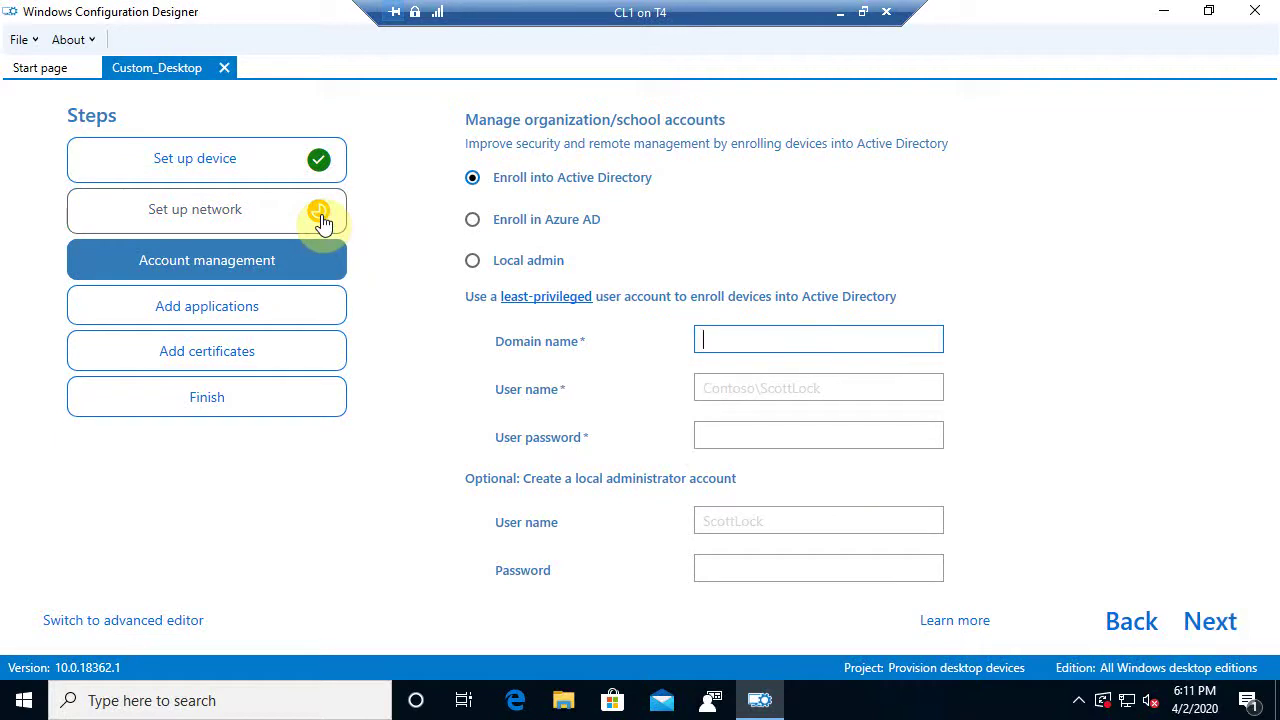
{"action": "left_click", "coordinate": [1143, 624]}
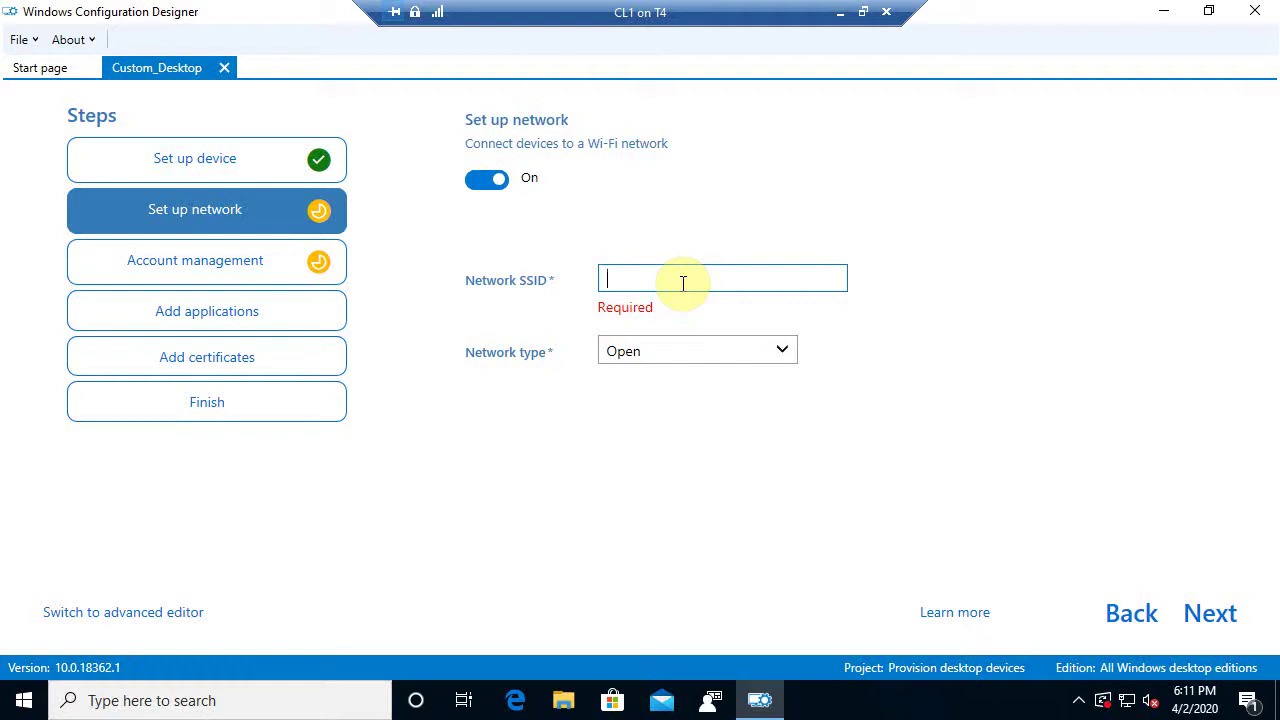
{"action": "type", "text": "Or"}
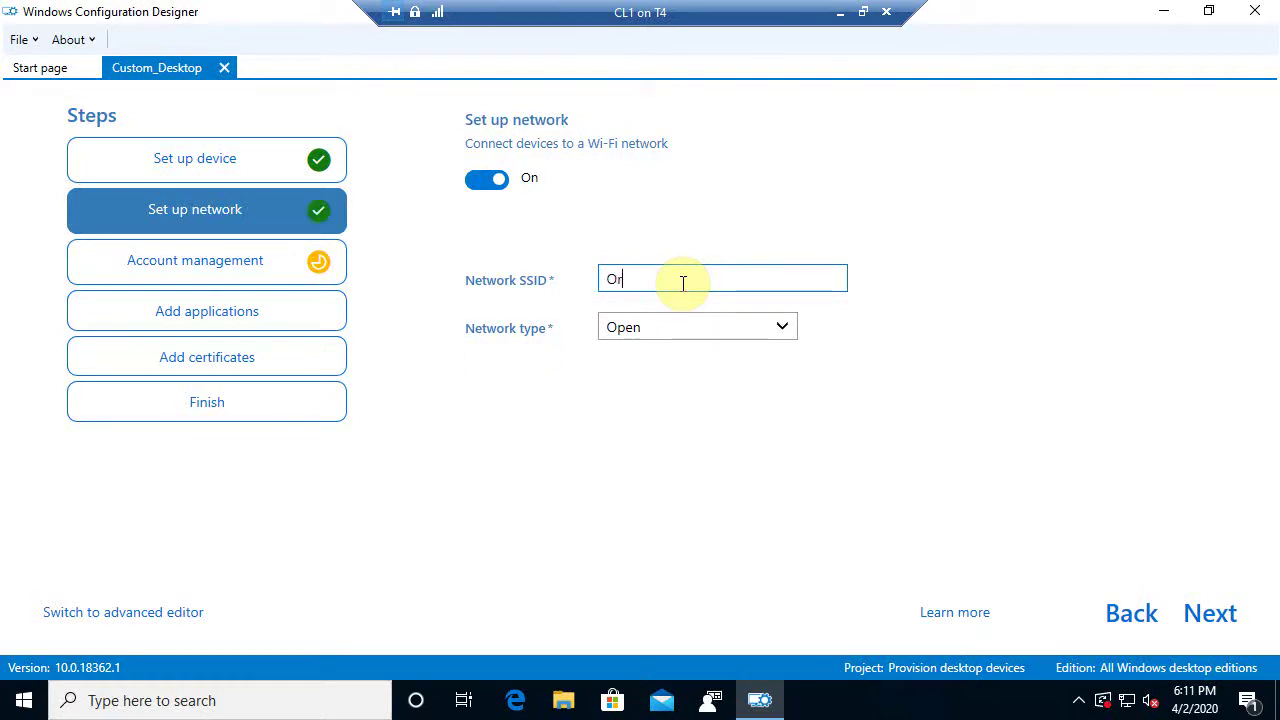
{"action": "type", "text": "gcompanyWIF"}
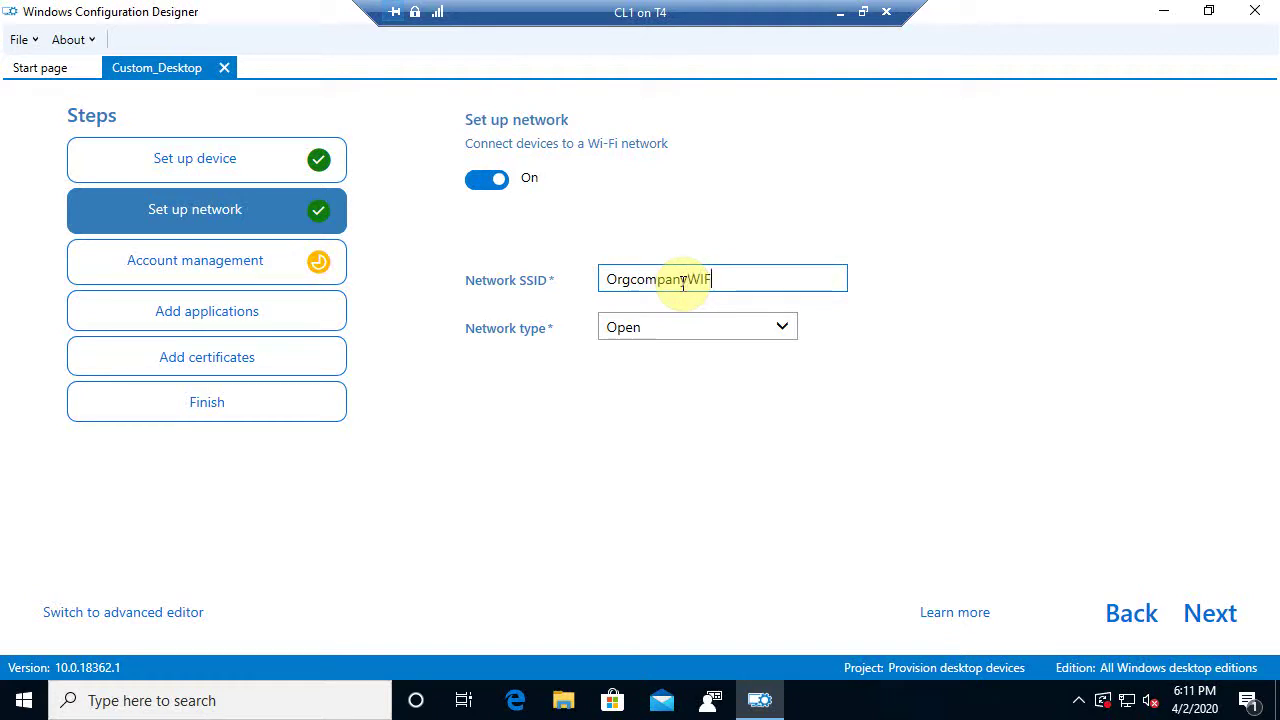
{"action": "type", "text": "I"}
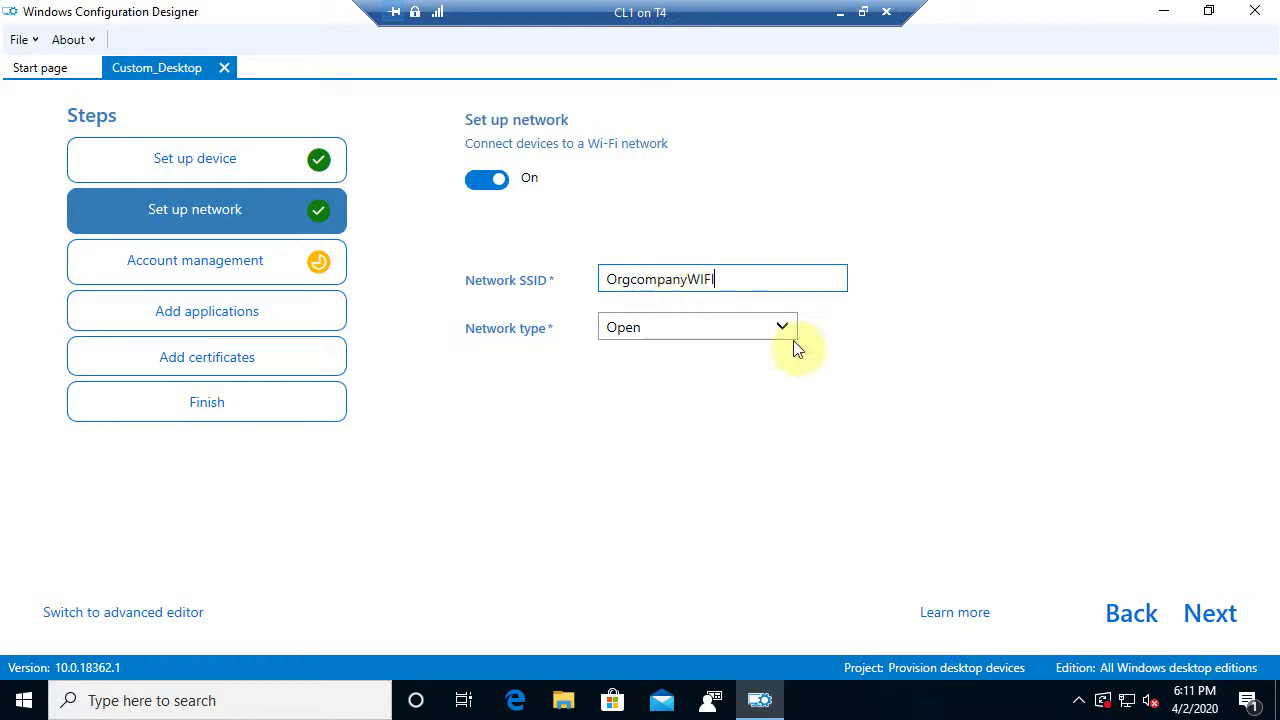
{"action": "left_click", "coordinate": [790, 330]}
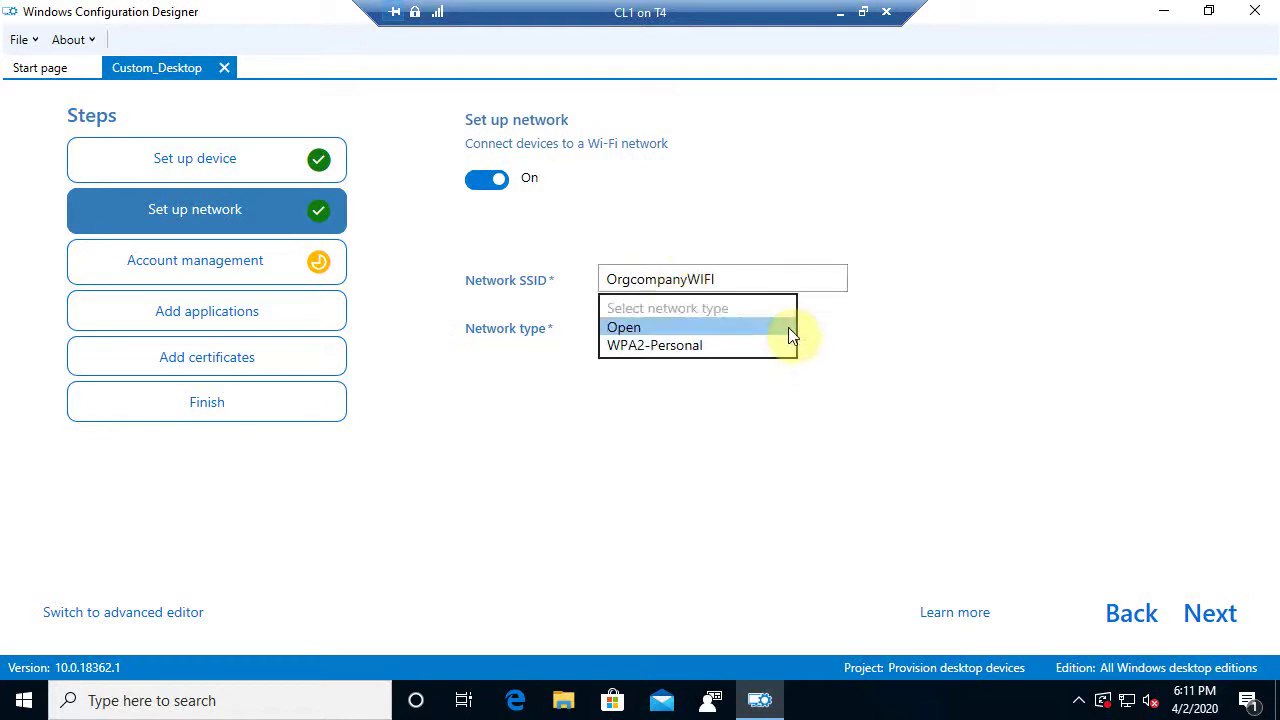
{"action": "left_click", "coordinate": [710, 346]}
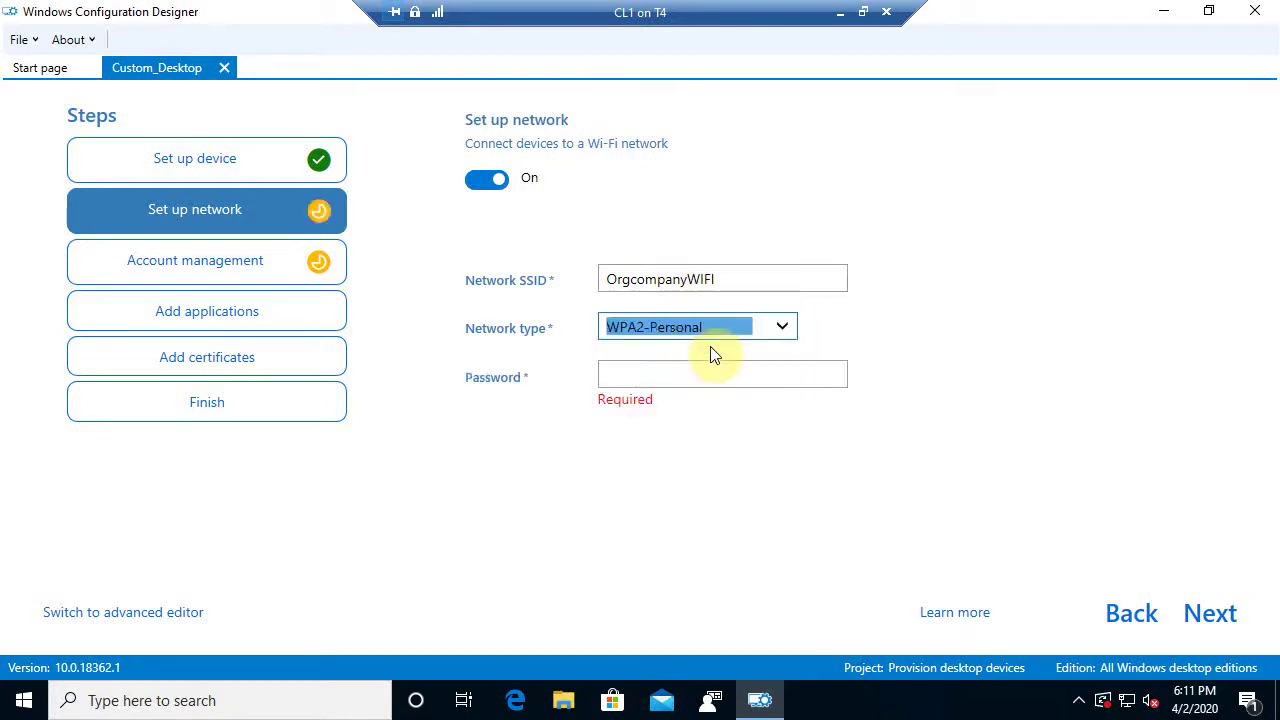
{"action": "left_click", "coordinate": [650, 375]}
{"action": "type", "text": "Pa$$w0rd12"}
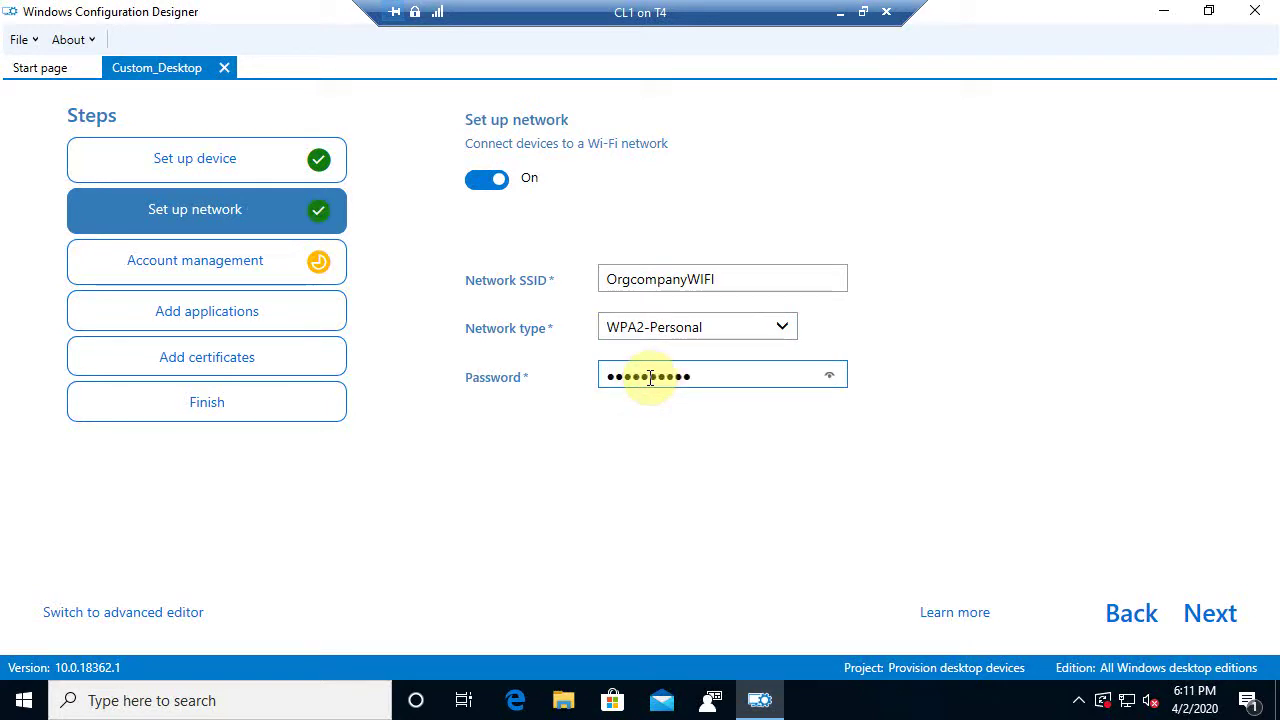
Create local admin account Admin1 with a password on the Account management step
{"action": "left_click", "coordinate": [1215, 617]}
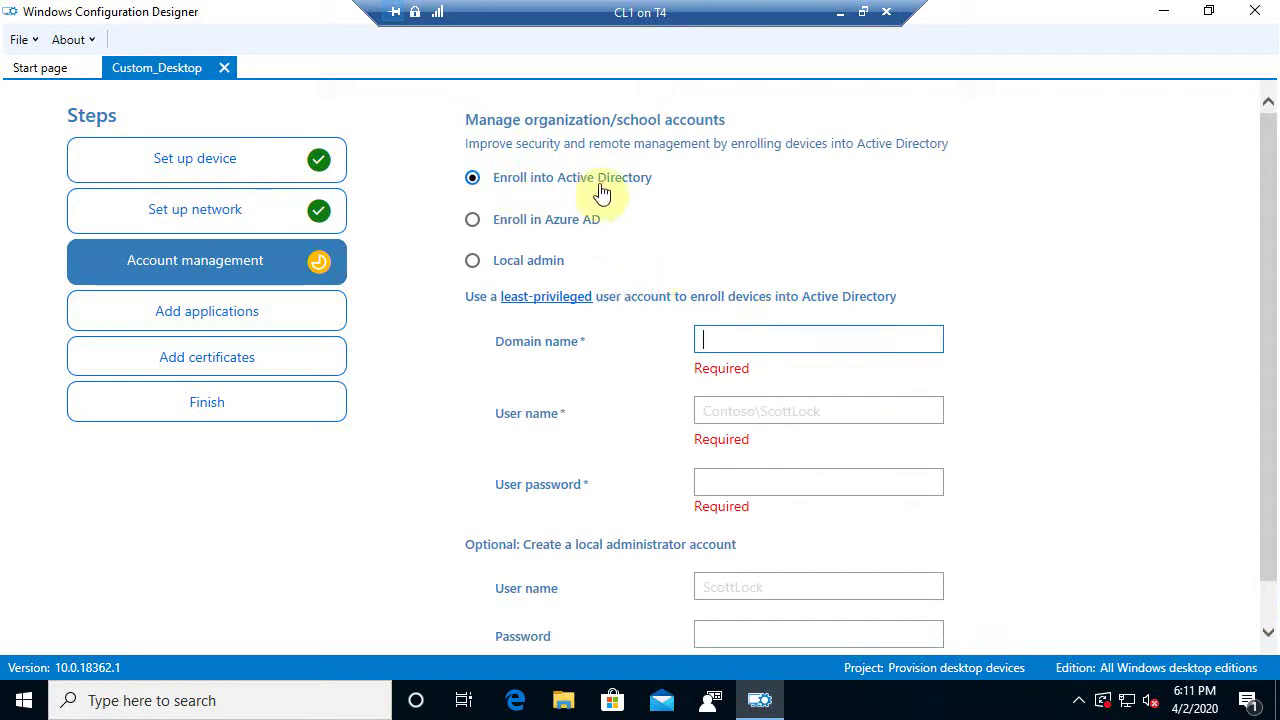
{"action": "left_click", "coordinate": [510, 263]}
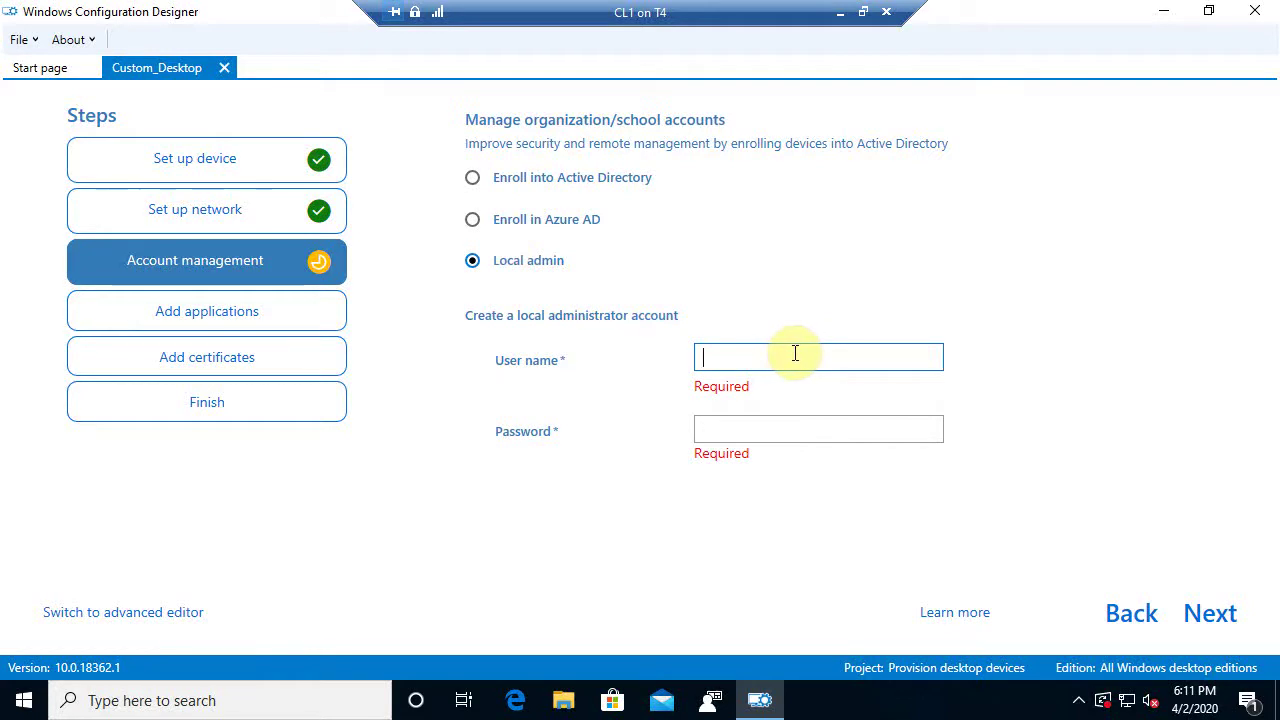
{"action": "type", "text": "Admin1"}
{"action": "left_click", "coordinate": [784, 403]}
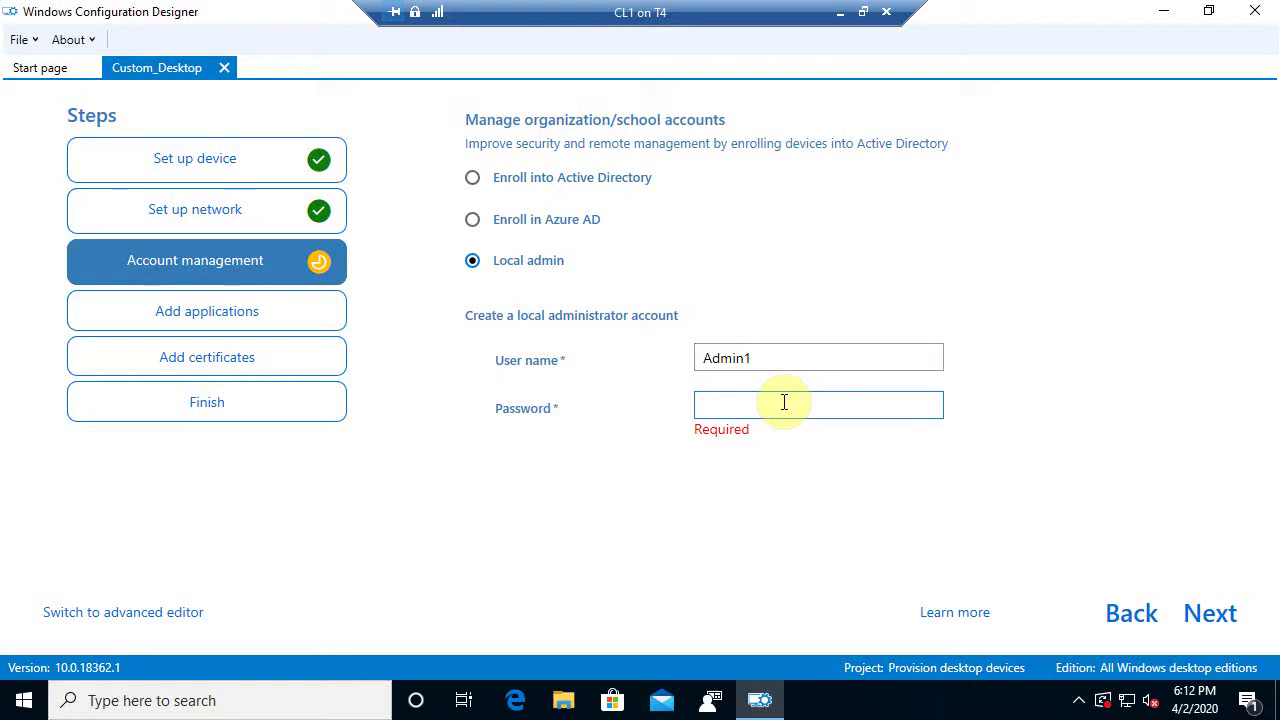
{"action": "type", "text": "password"}
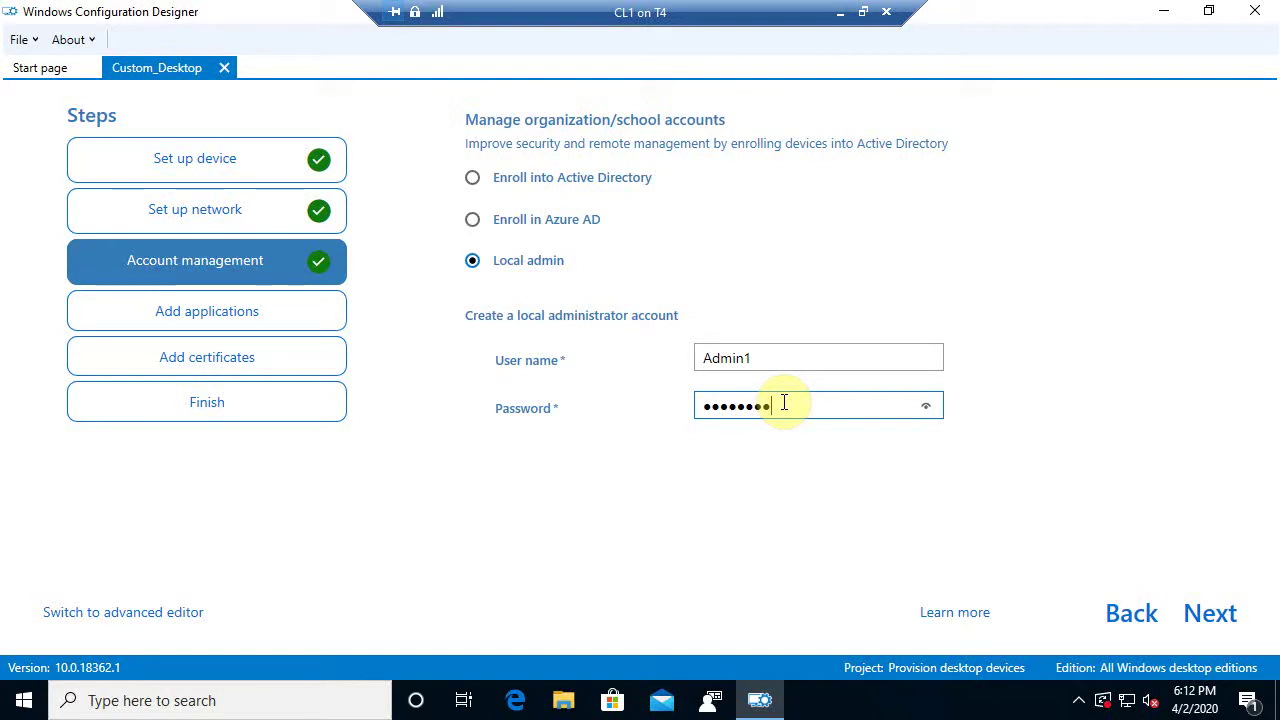
Add an application using the MBSASetup-x86-EN installer from \\server1\Software
{"action": "left_click", "coordinate": [1210, 614]}
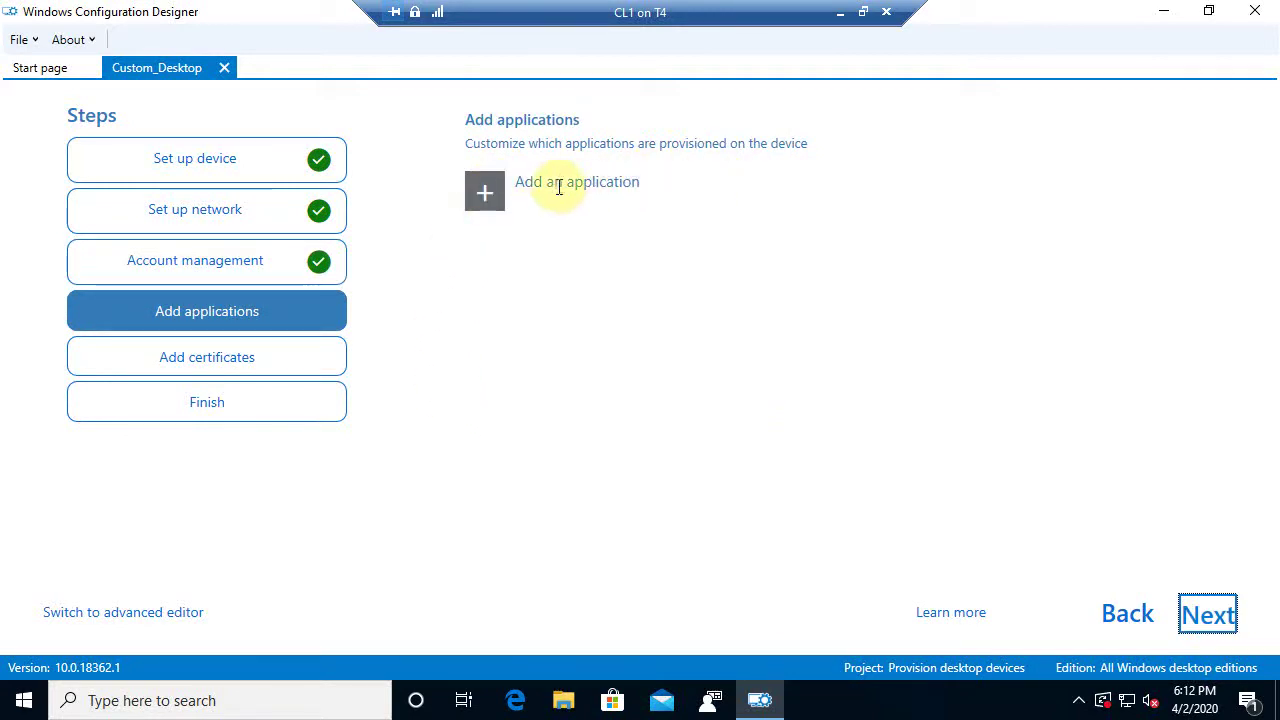
{"action": "left_click", "coordinate": [490, 197]}
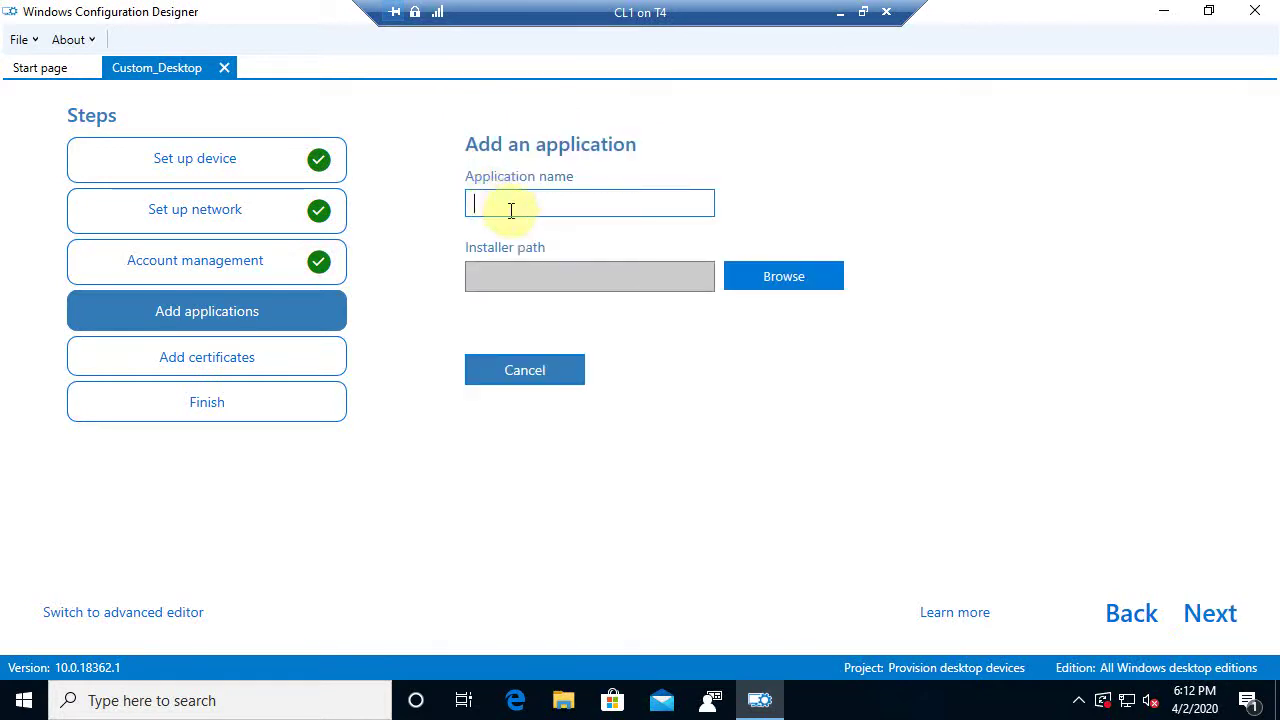
{"action": "left_click", "coordinate": [757, 280]}
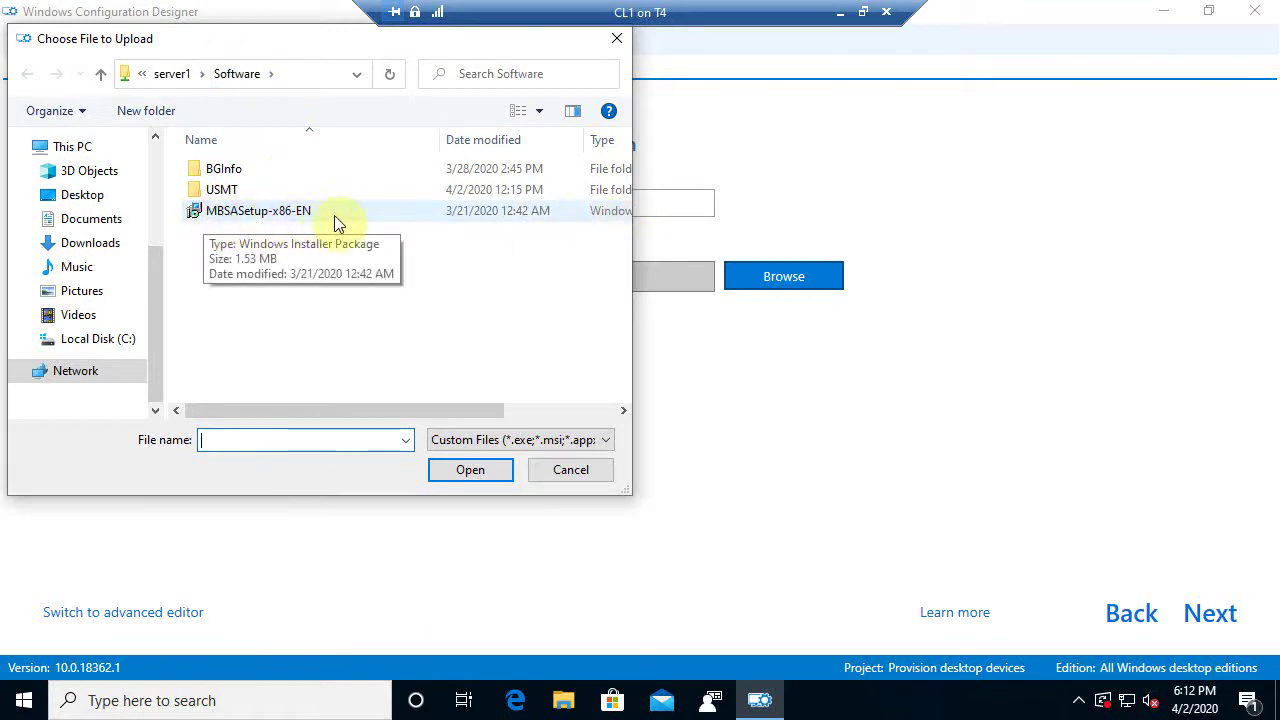
{"action": "left_click", "coordinate": [260, 218]}
{"action": "left_click", "coordinate": [258, 218]}
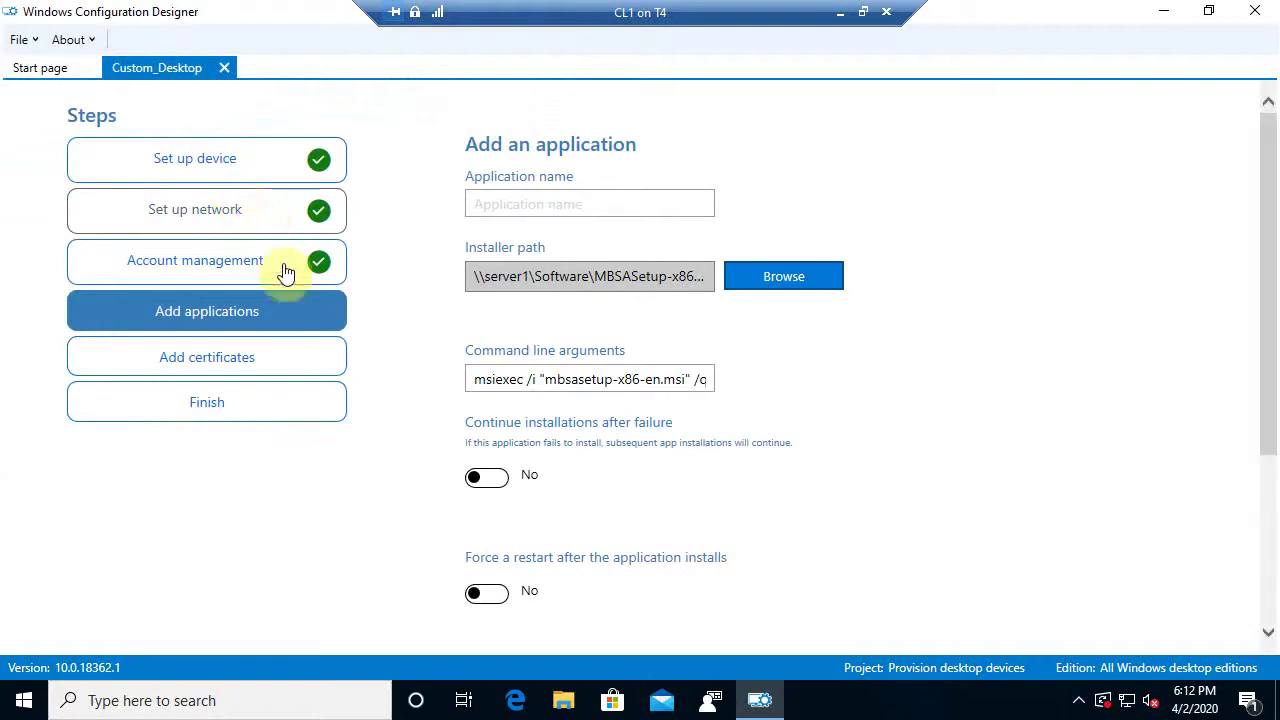
Enter MBSA as the application name, leaving both install toggles at No
{"action": "left_click", "coordinate": [562, 208]}
{"action": "type", "text": "MB"}
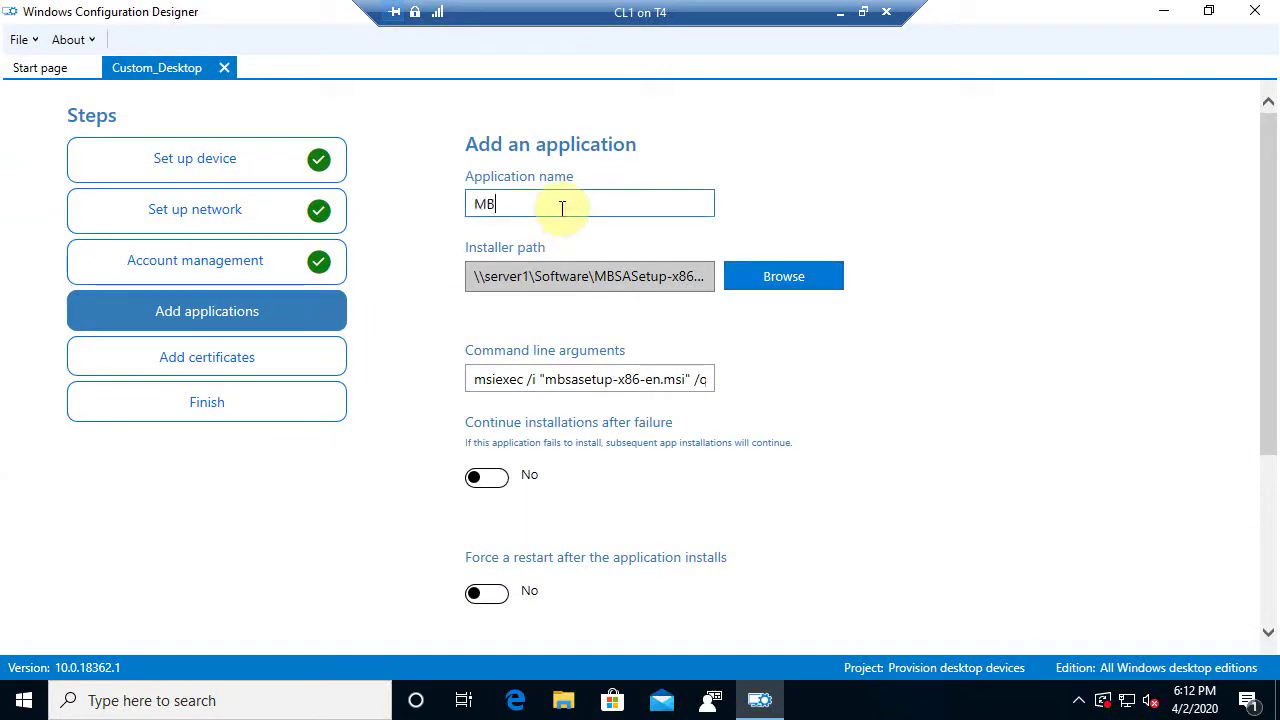
{"action": "type", "text": "SA"}
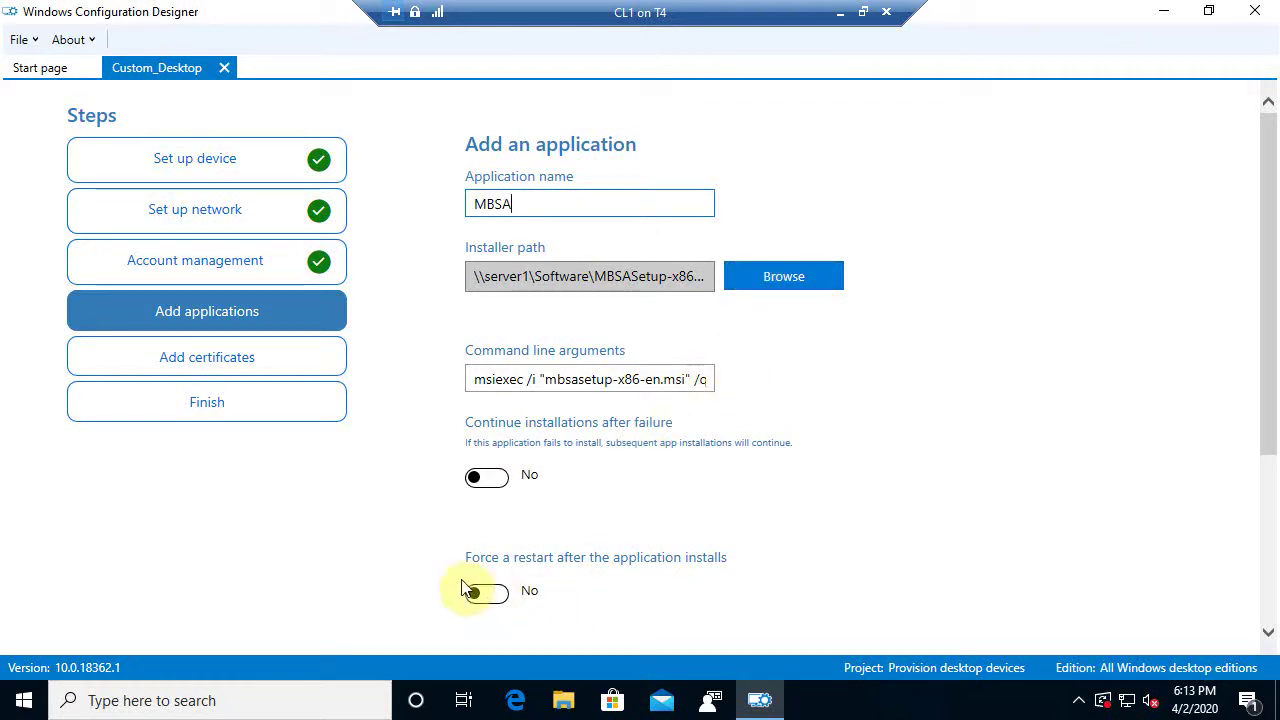
{"action": "left_click_drag", "start_coordinate": [1270, 315], "coordinate": [1266, 481]}
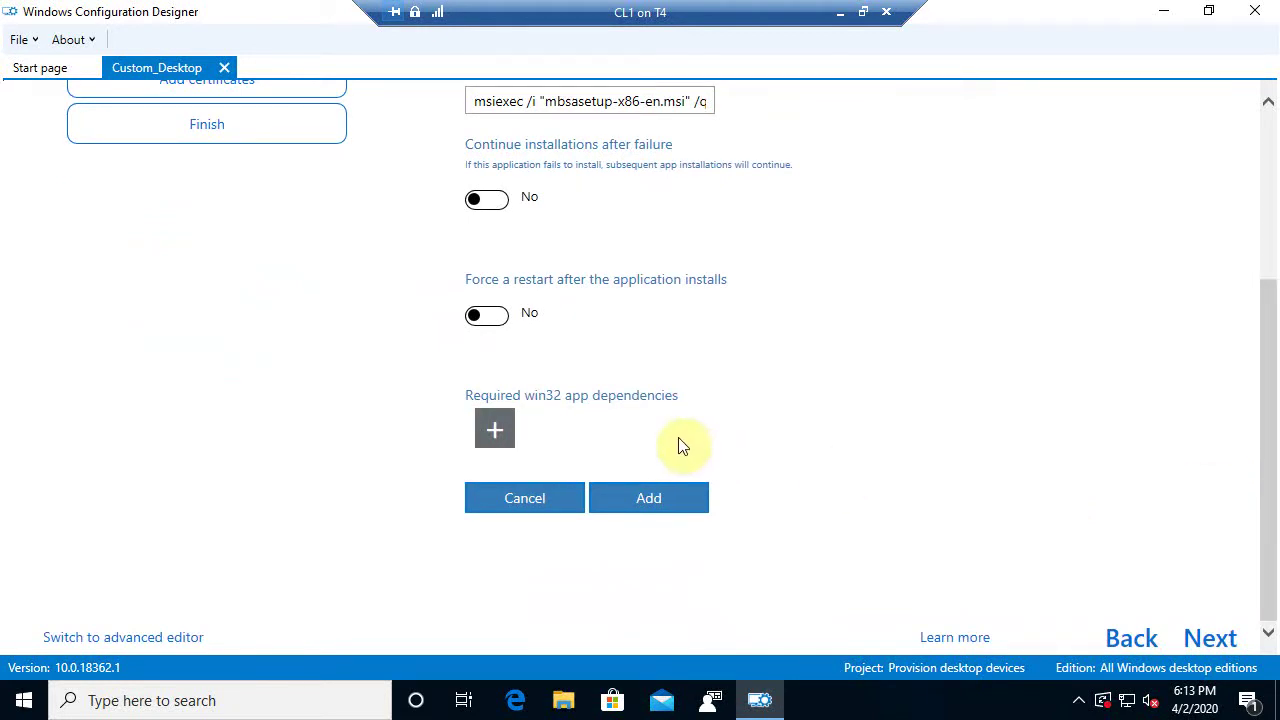
Save MBSA first in the Win32 install order and advance to Add certificates
{"action": "left_click", "coordinate": [648, 500]}
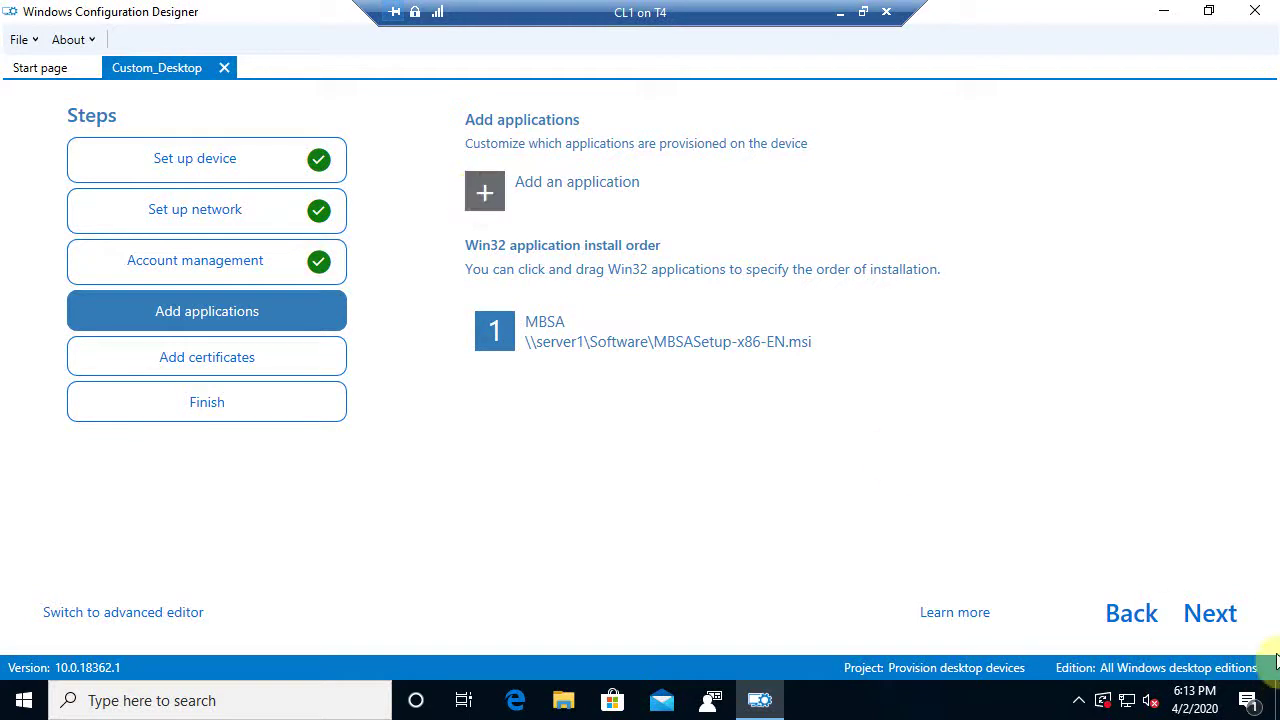
{"action": "left_click", "coordinate": [1222, 614]}
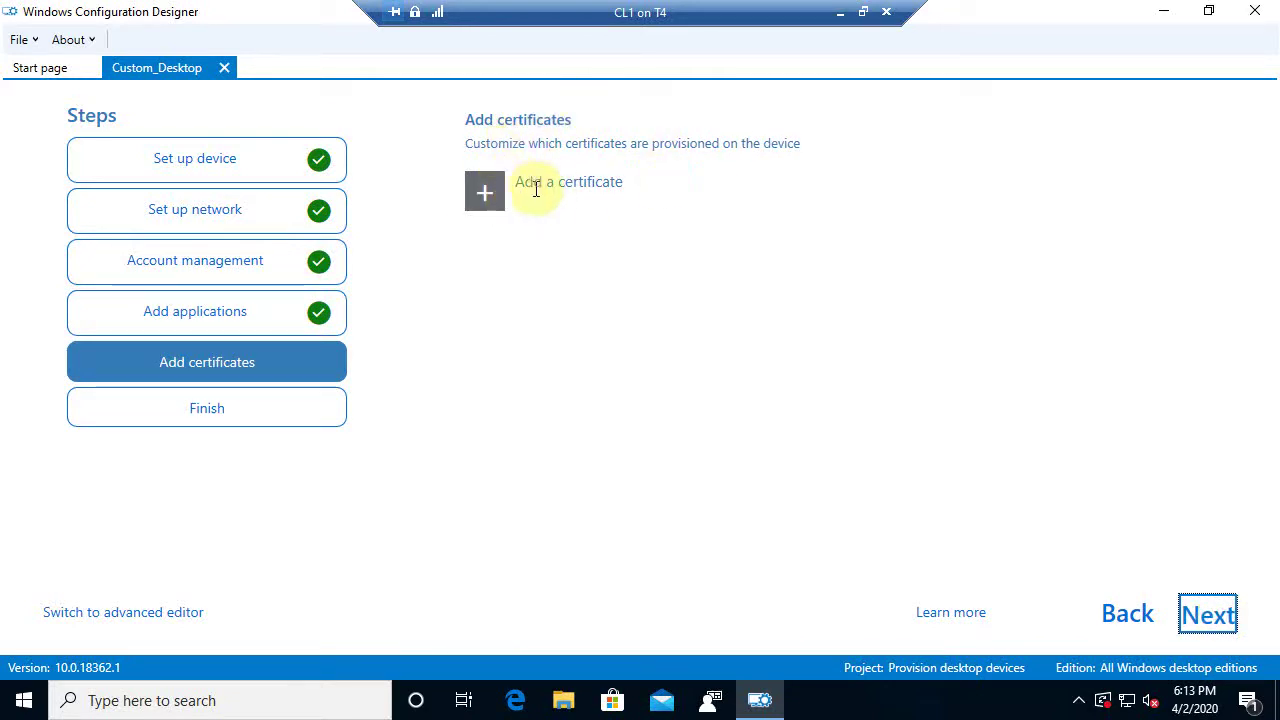
Build Custom_Desktop.ppkg from the summary page, leaving package protection turned off
{"action": "left_click", "coordinate": [1210, 616]}
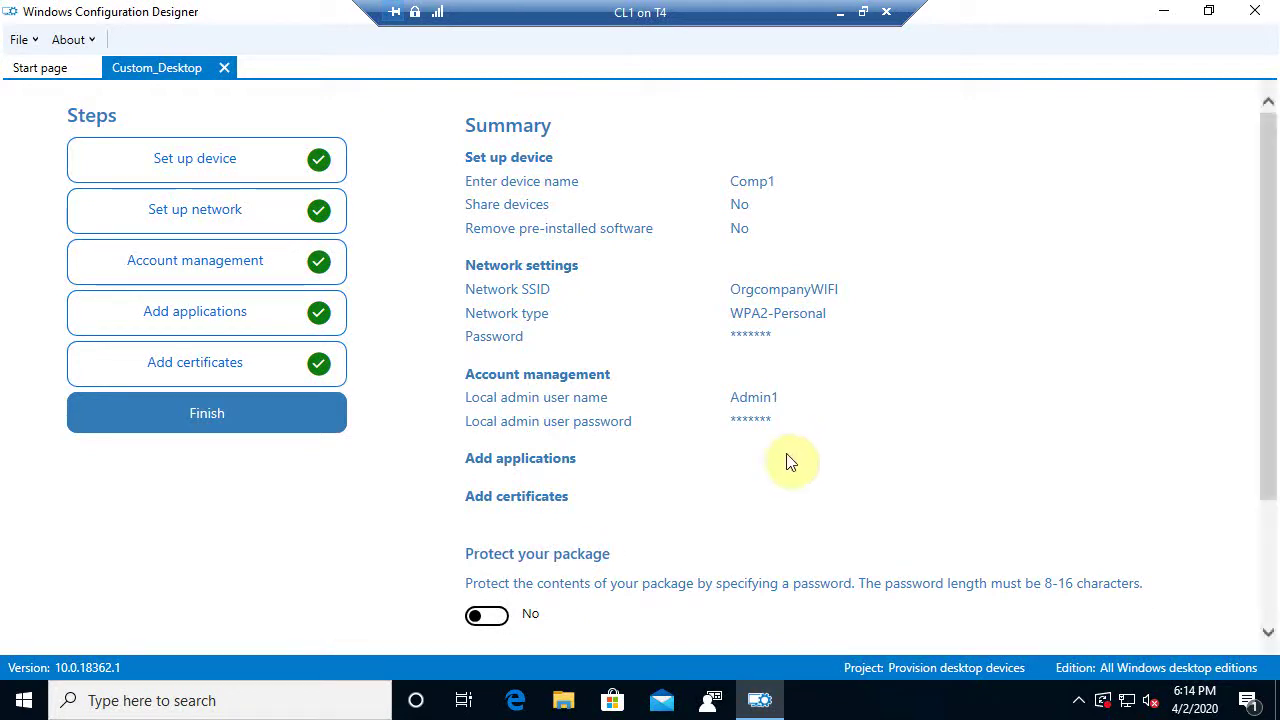
{"action": "scroll", "coordinate": [1272, 220], "scroll_direction": "down", "scroll_amount": 2}
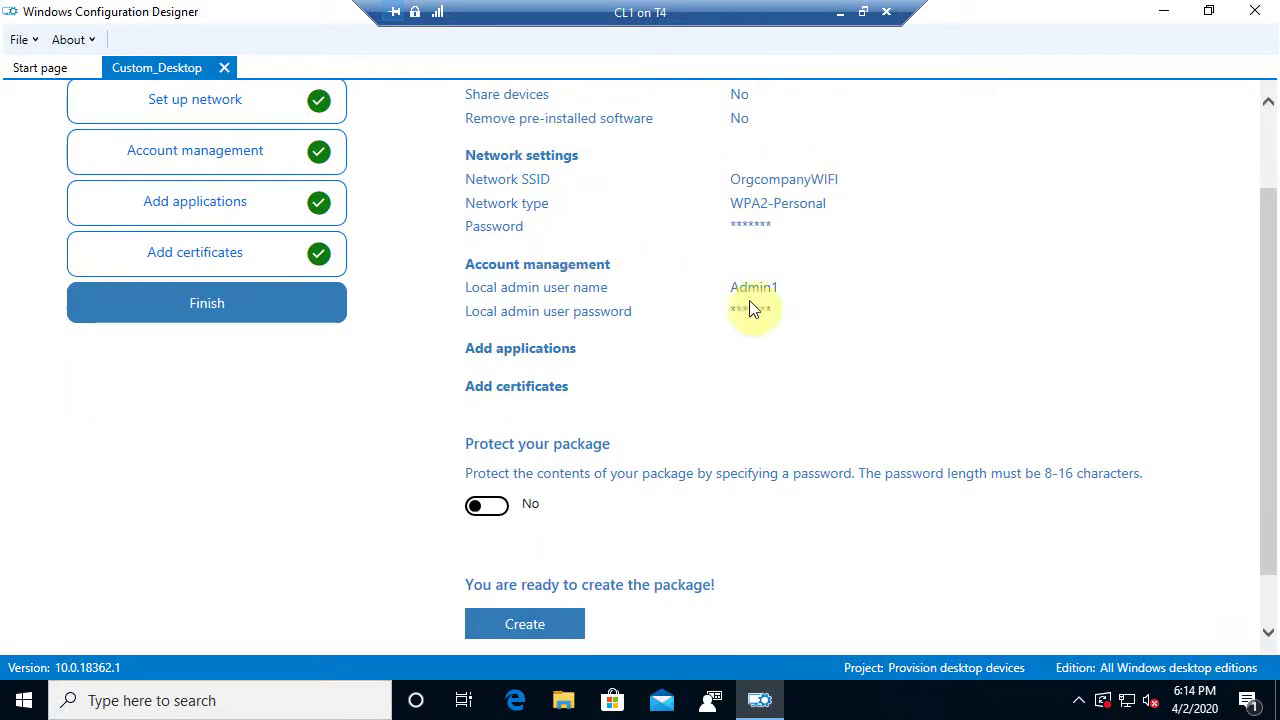
{"action": "left_click_drag", "start_coordinate": [1268, 270], "coordinate": [1268, 378]}
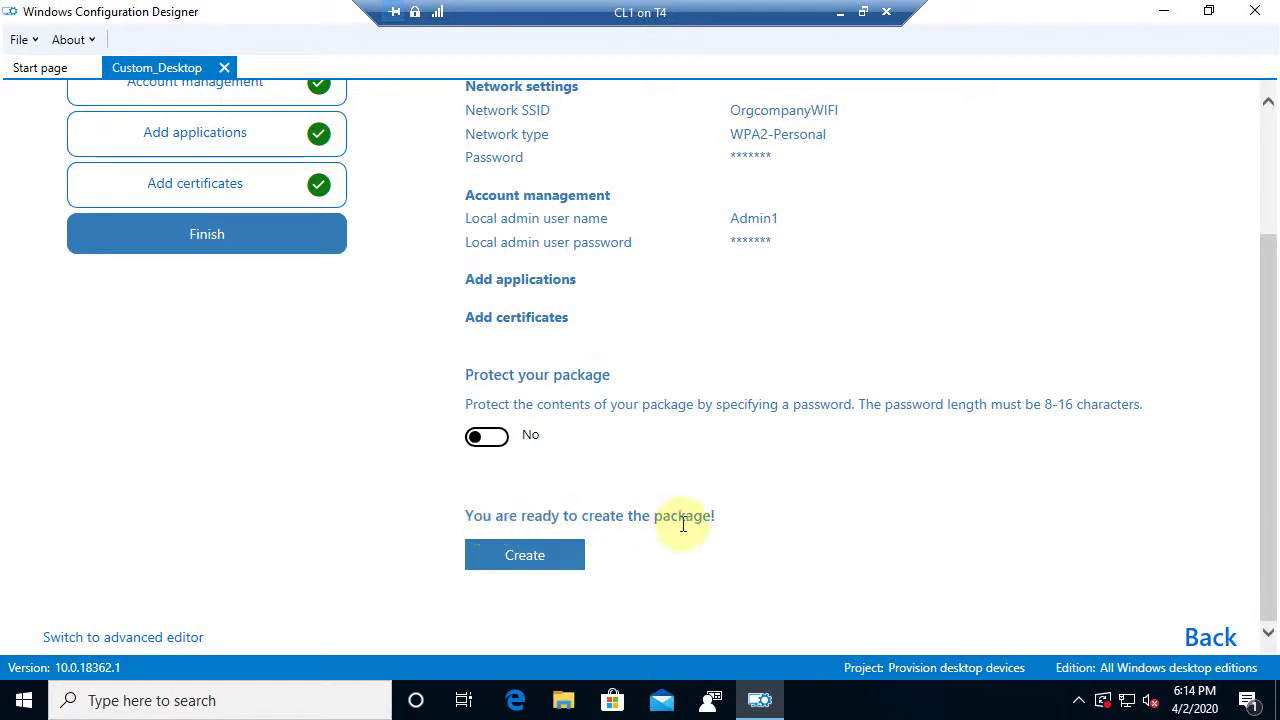
{"action": "left_click", "coordinate": [523, 557]}
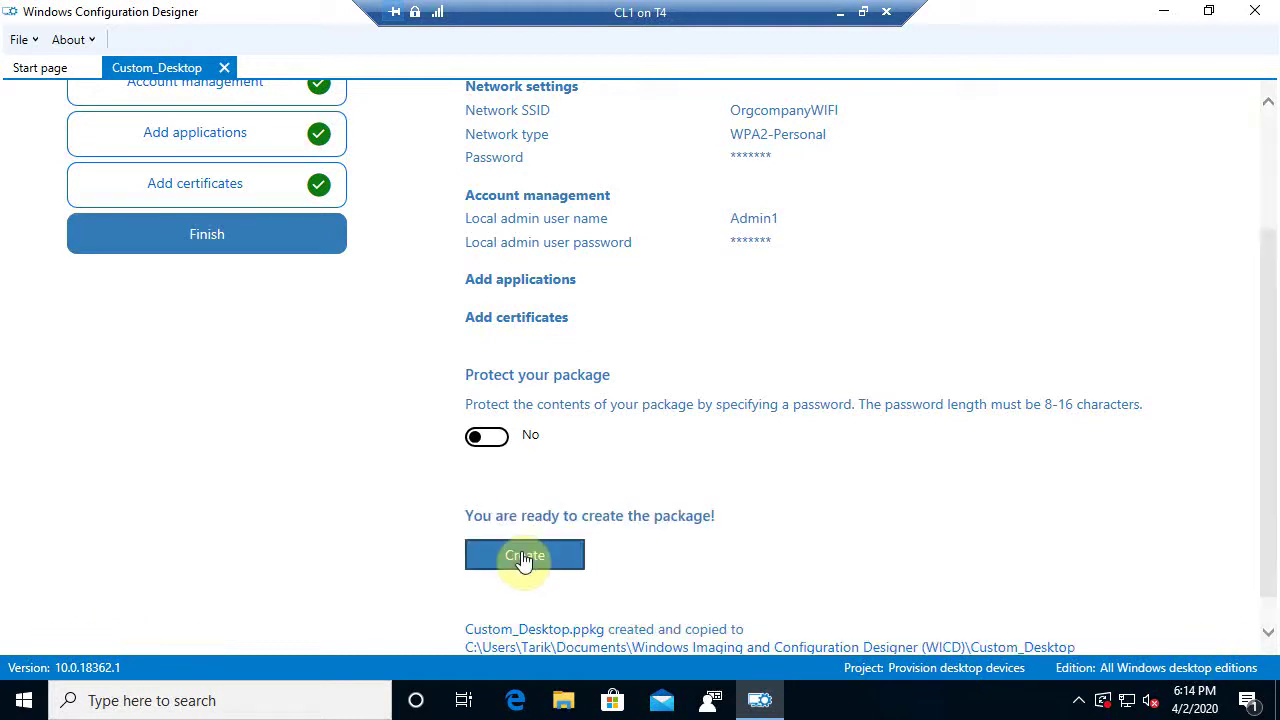
{"action": "scroll", "coordinate": [1006, 473], "scroll_direction": "down", "scroll_amount": 1}
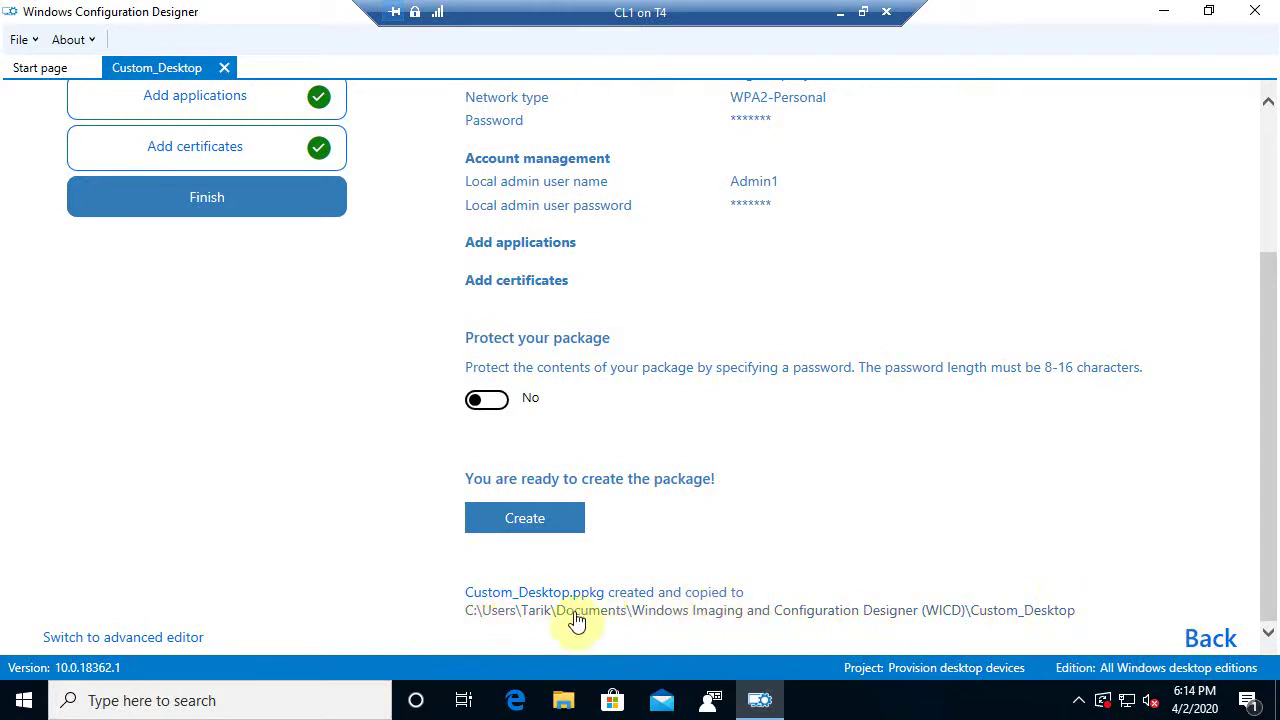
Run Custom_Desktop.ppkg from its folder, approving the UAC prompt and adding it as trusted
{"action": "left_click", "coordinate": [943, 617]}
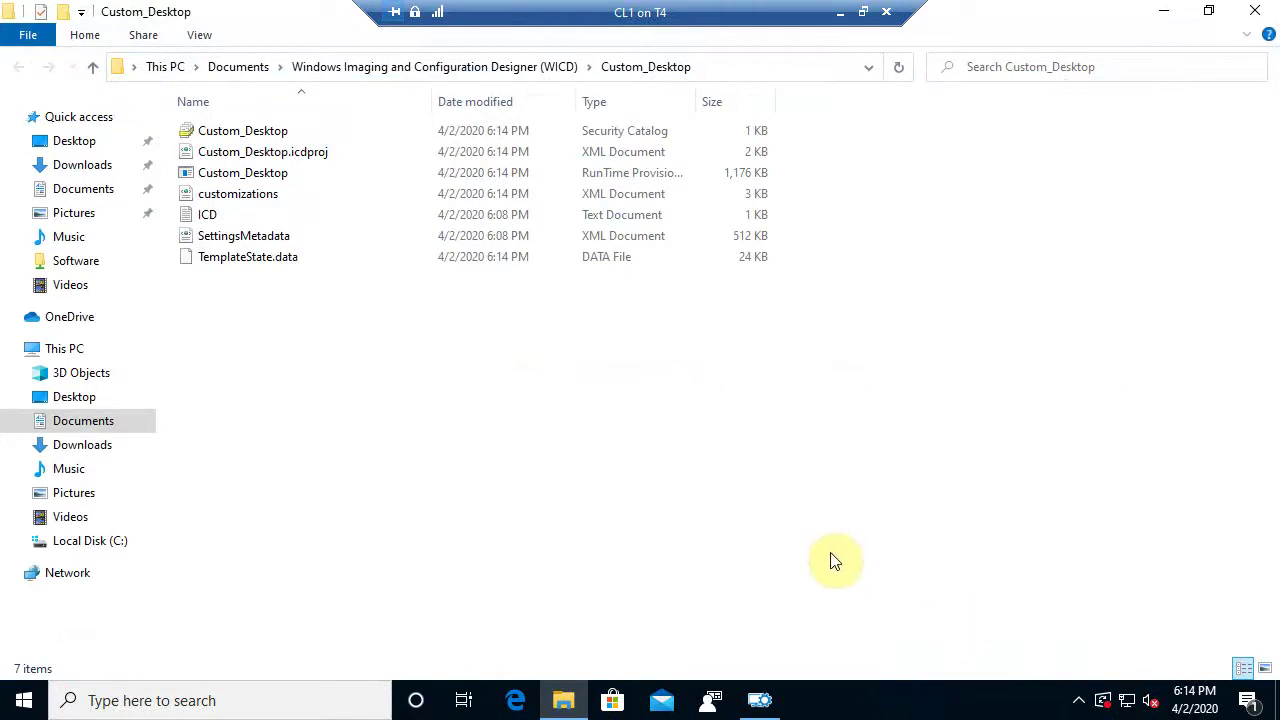
{"action": "left_click", "coordinate": [270, 176]}
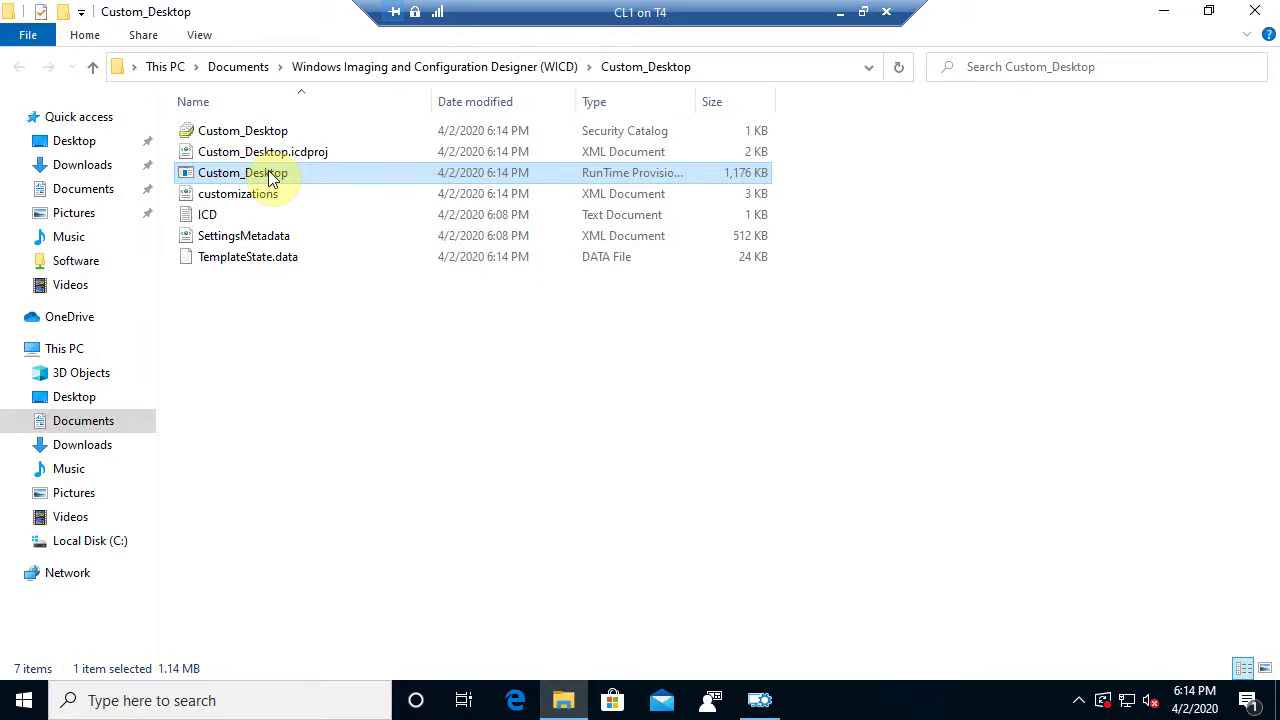
{"action": "double_click", "coordinate": [268, 174]}
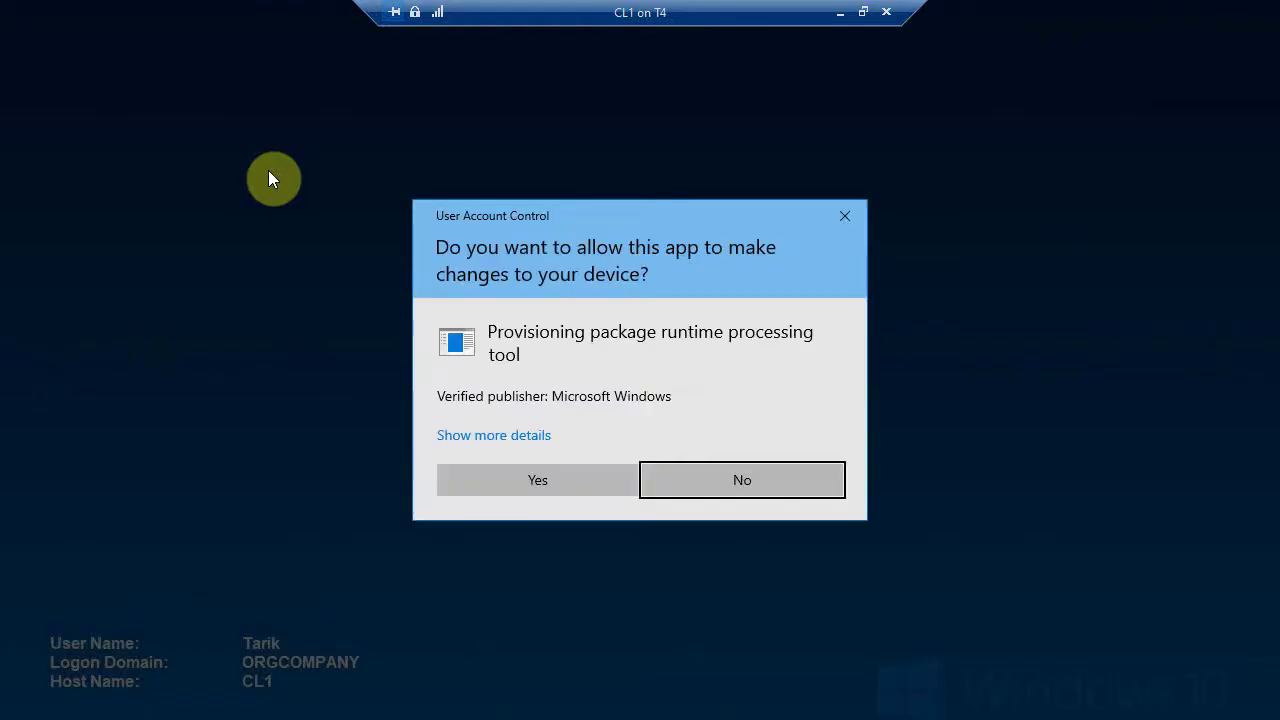
{"action": "left_click", "coordinate": [587, 478]}
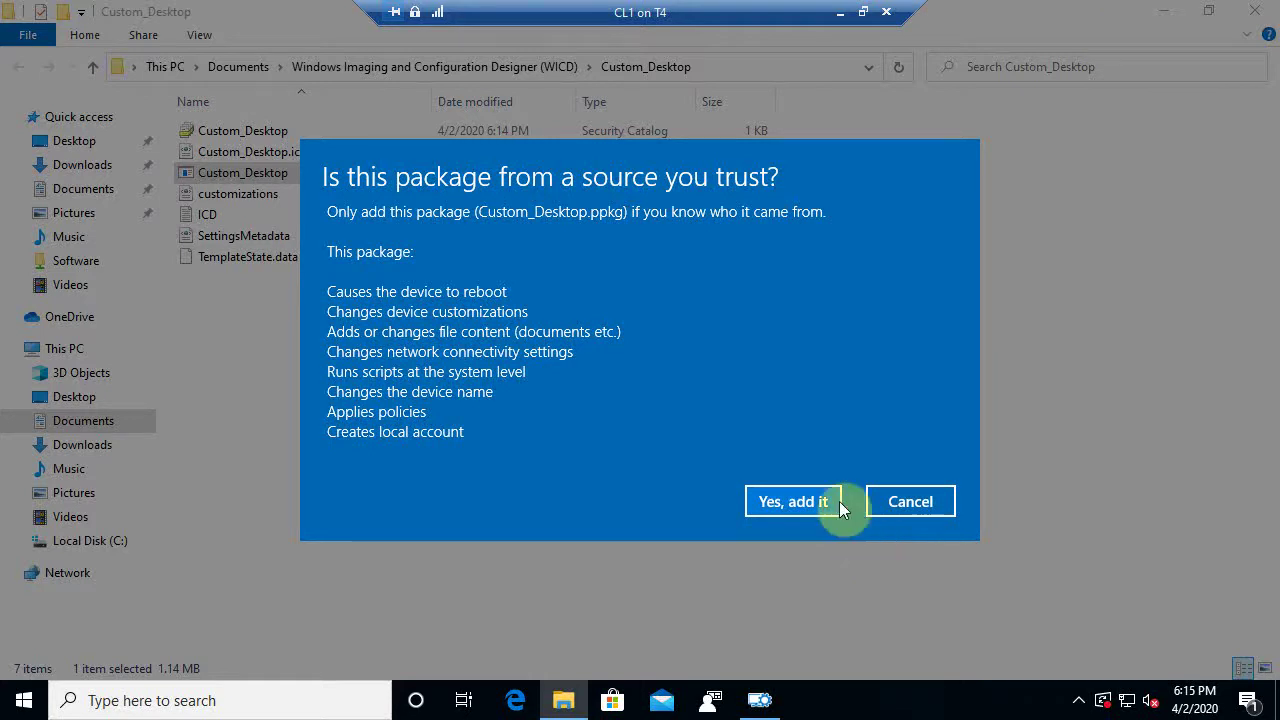
{"action": "left_click", "coordinate": [804, 505]}
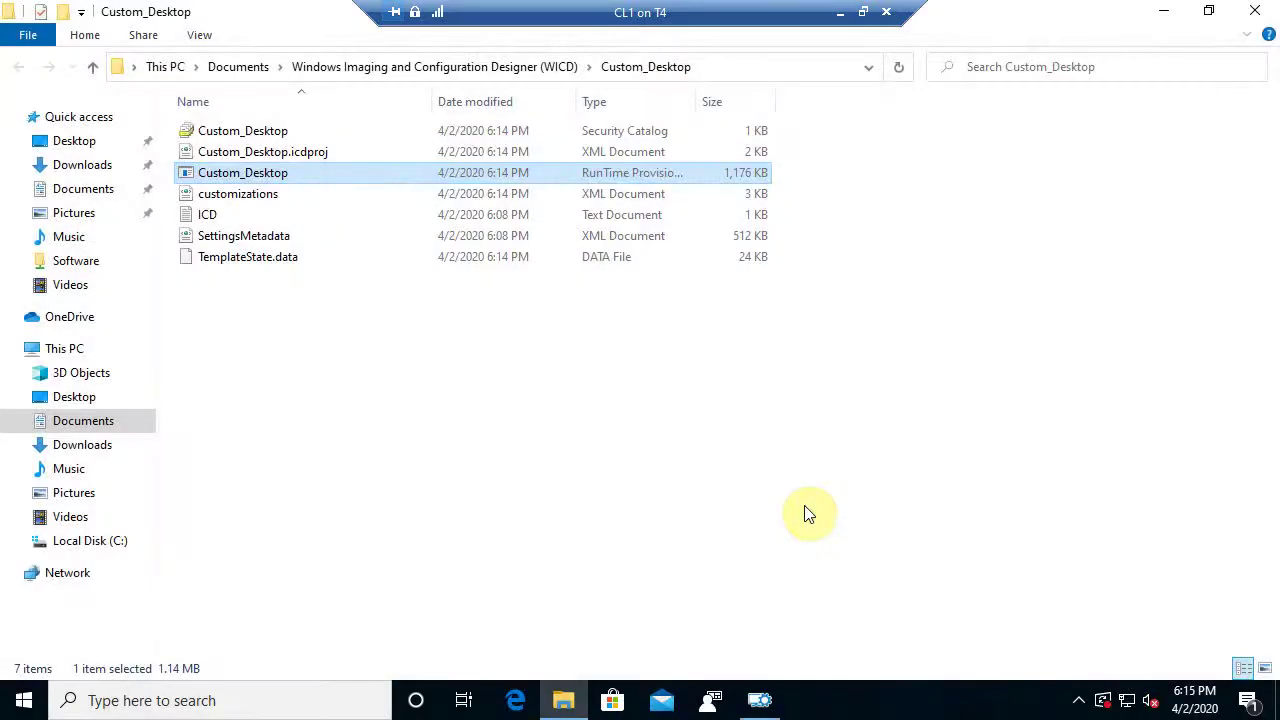
{"action": "left_click", "coordinate": [1167, 18]}
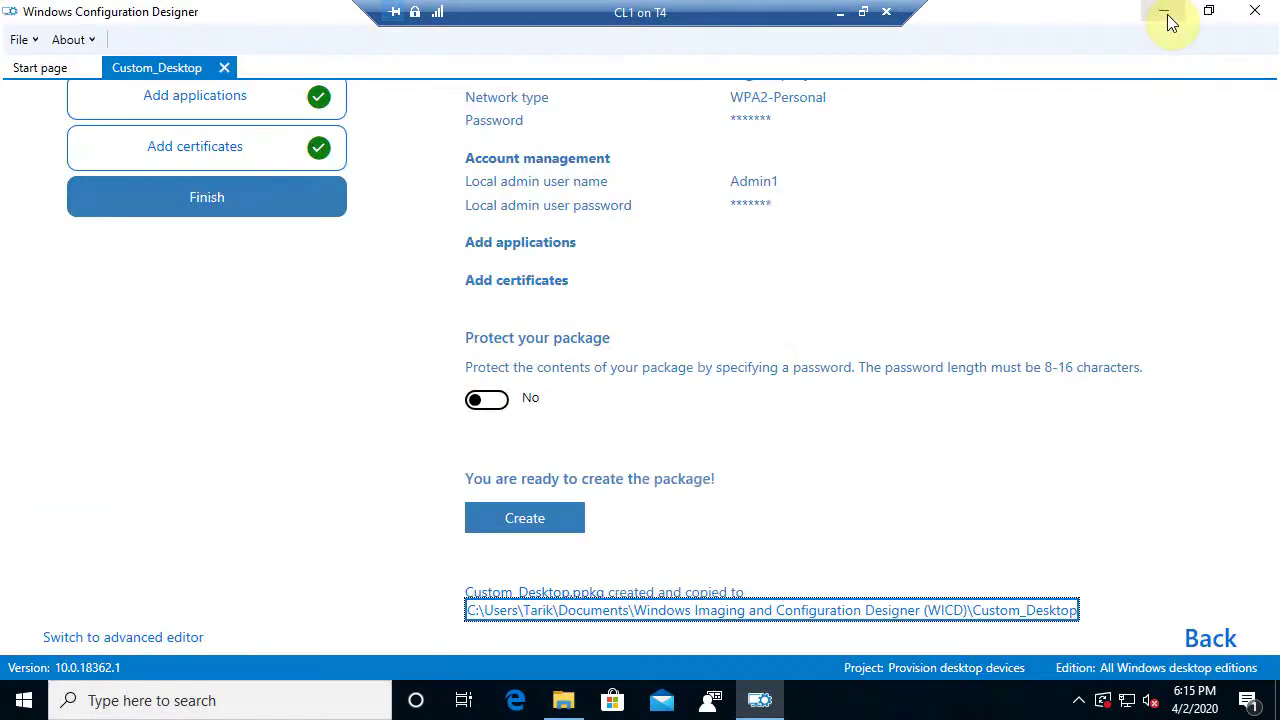
Dismiss the sign-out warning and launch Microsoft Baseline Security Analyzer from the desktop
{"action": "left_click", "coordinate": [1167, 14]}
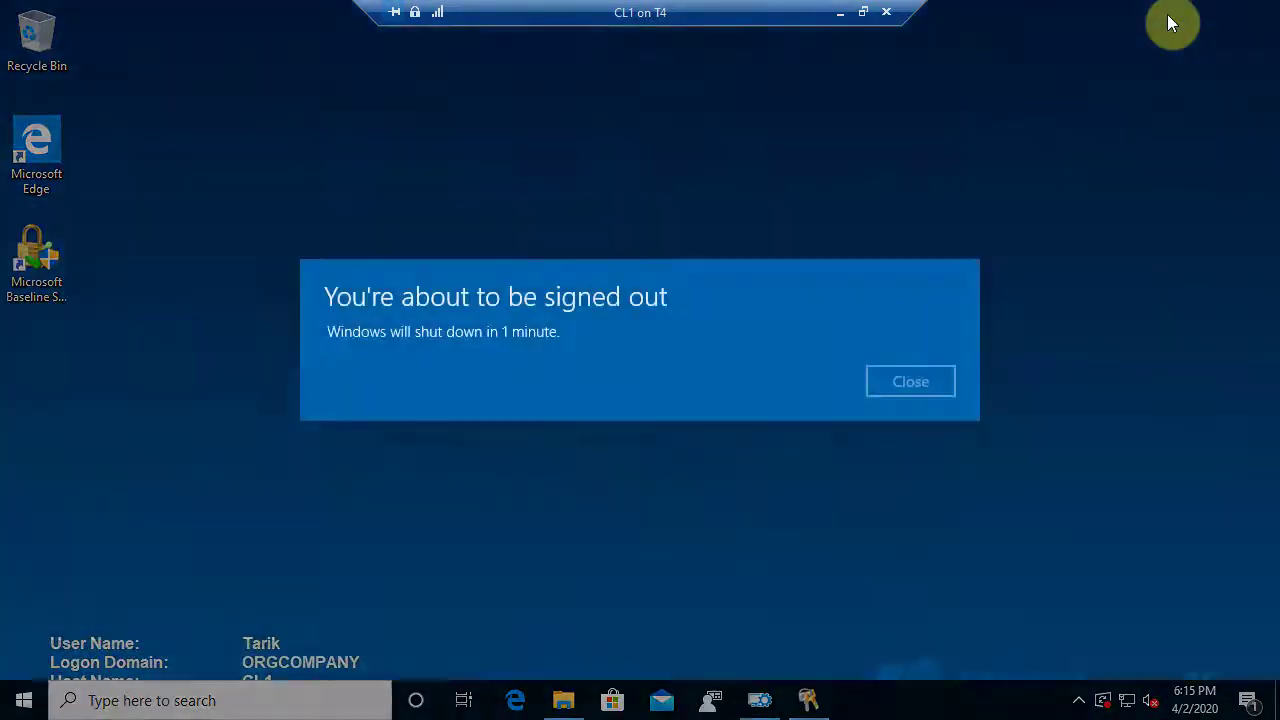
{"action": "left_click", "coordinate": [908, 382]}
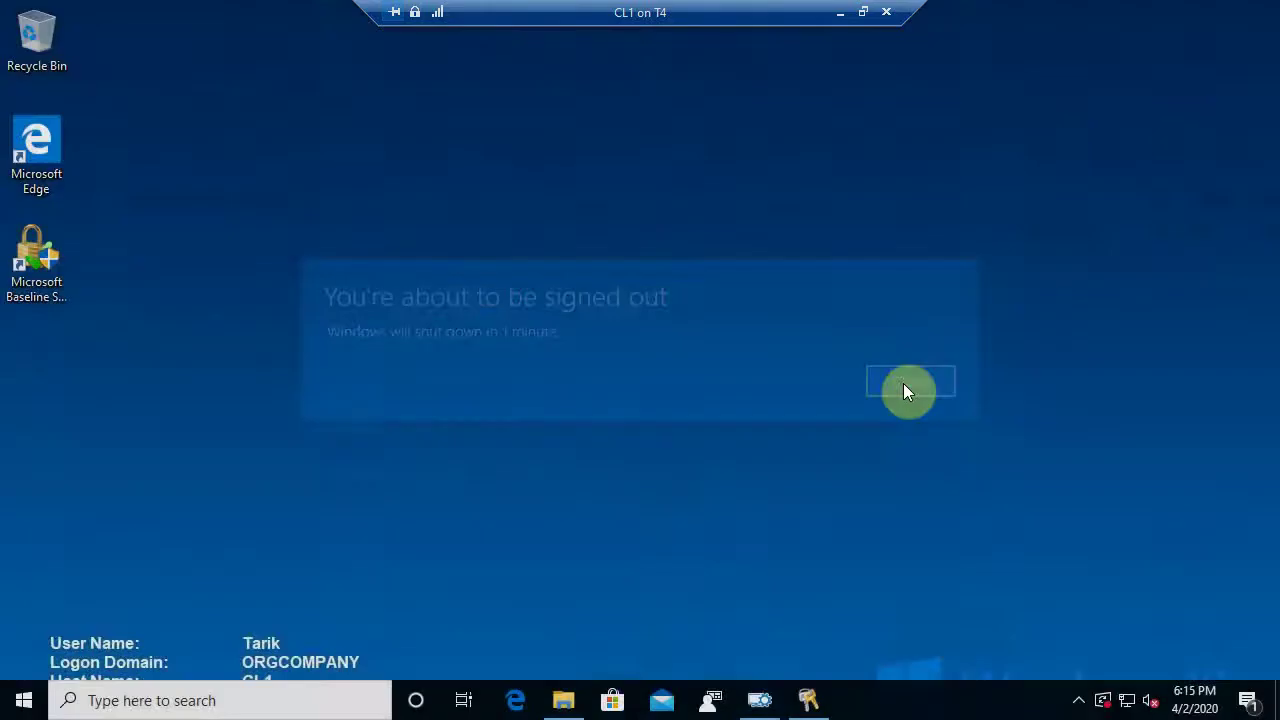
{"action": "double_click", "coordinate": [48, 305]}
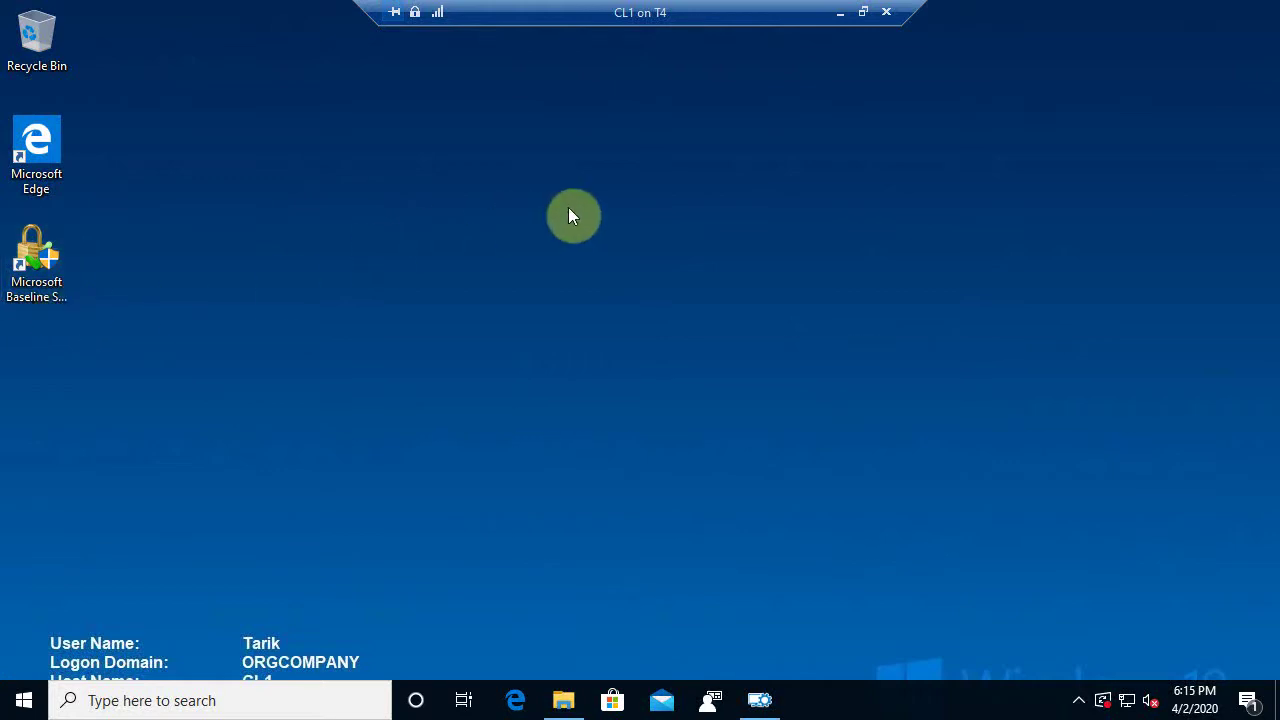
Minimize and restore the CL1 session, then select the MBSA desktop shortcut
{"action": "left_click", "coordinate": [840, 22]}
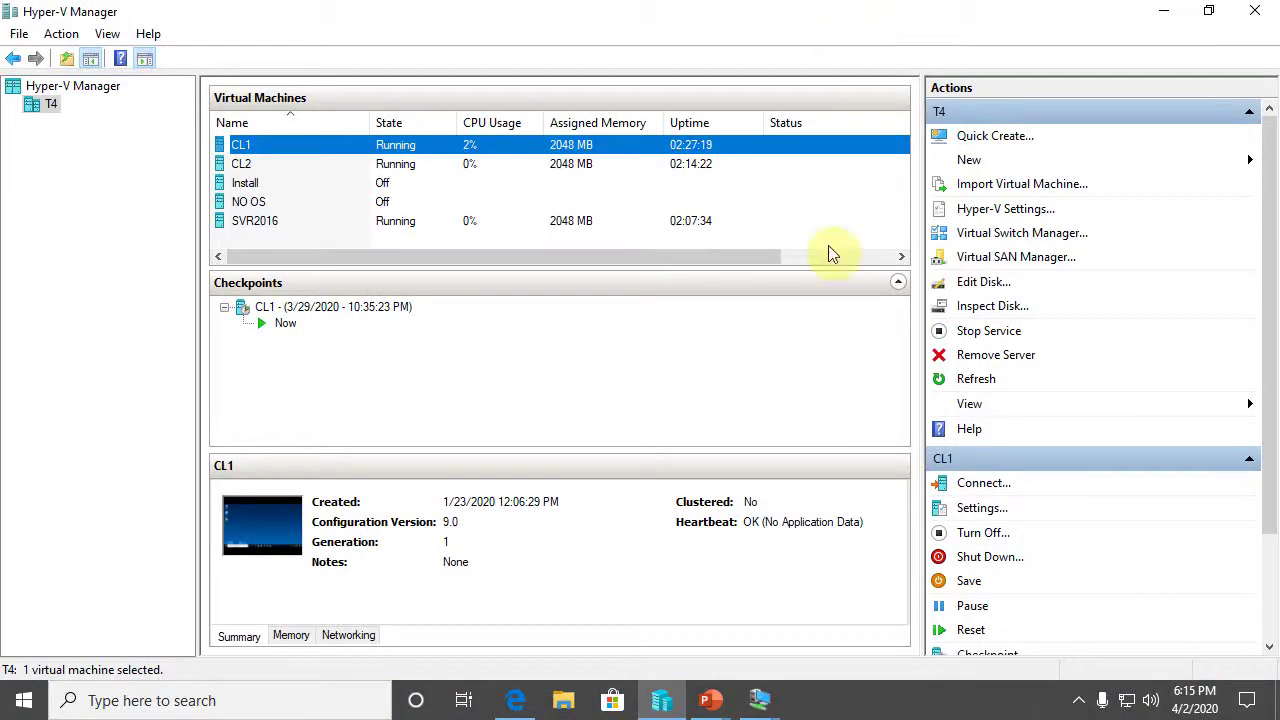
{"action": "mouse_move", "coordinate": [763, 700]}
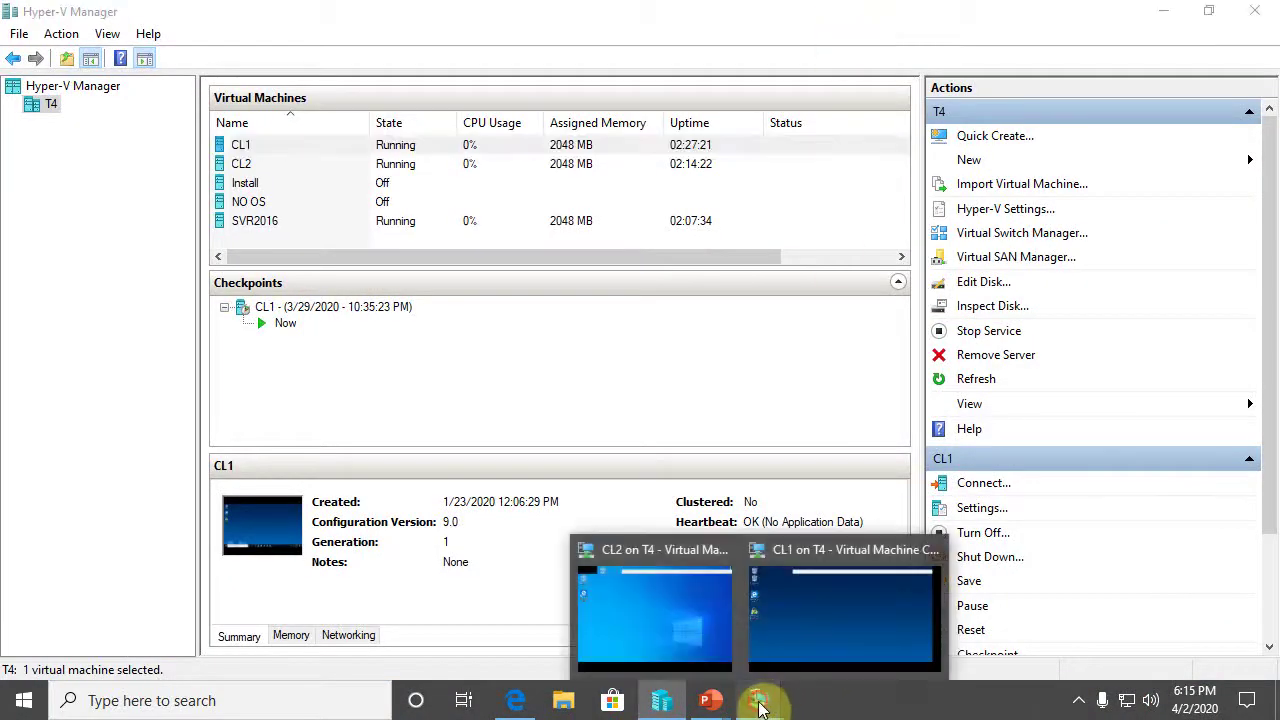
{"action": "left_click", "coordinate": [814, 613]}
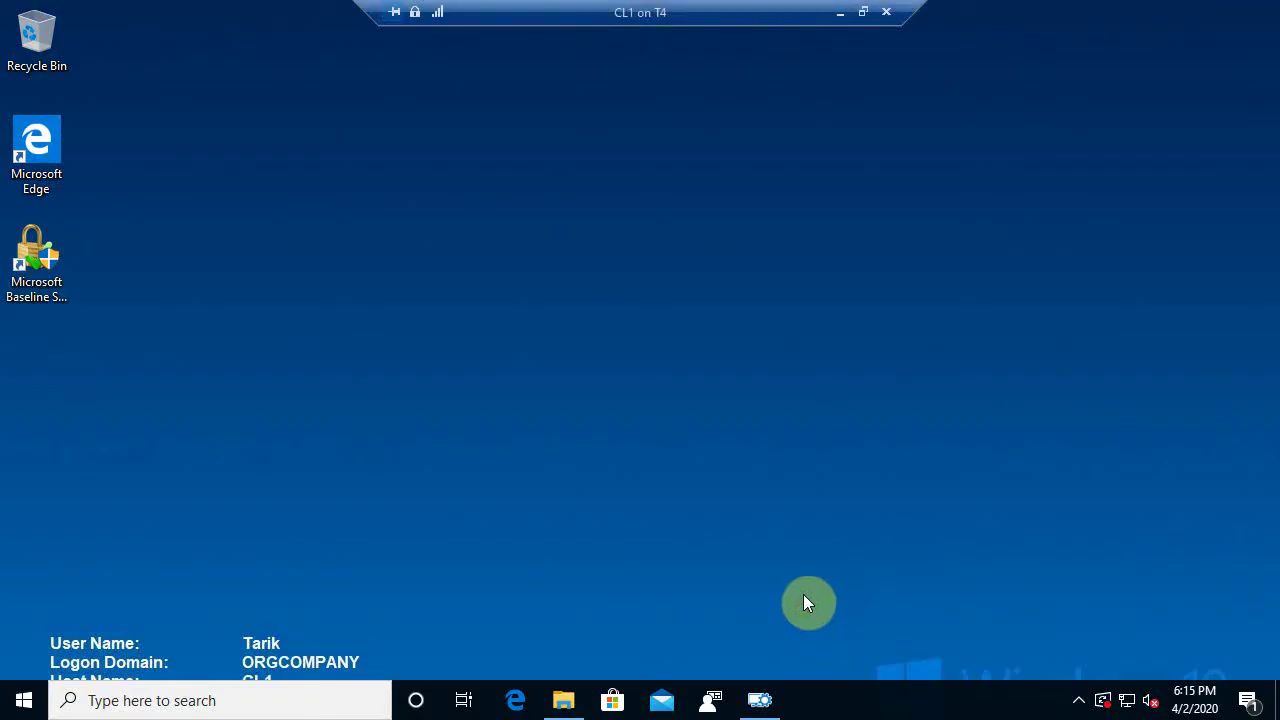
{"action": "left_click", "coordinate": [14, 312]}
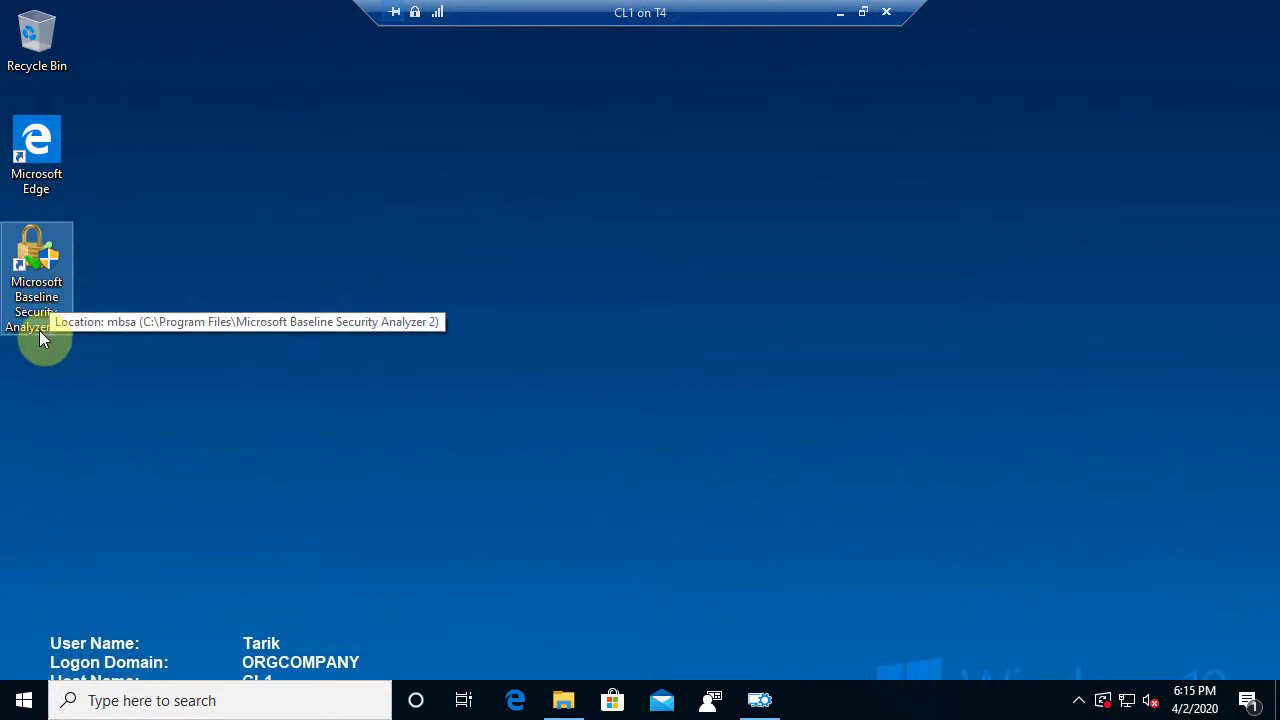
Check that Microsoft Baseline Security Analyzer 2.1 is listed under installed apps in Settings
{"action": "right_click", "coordinate": [24, 708]}
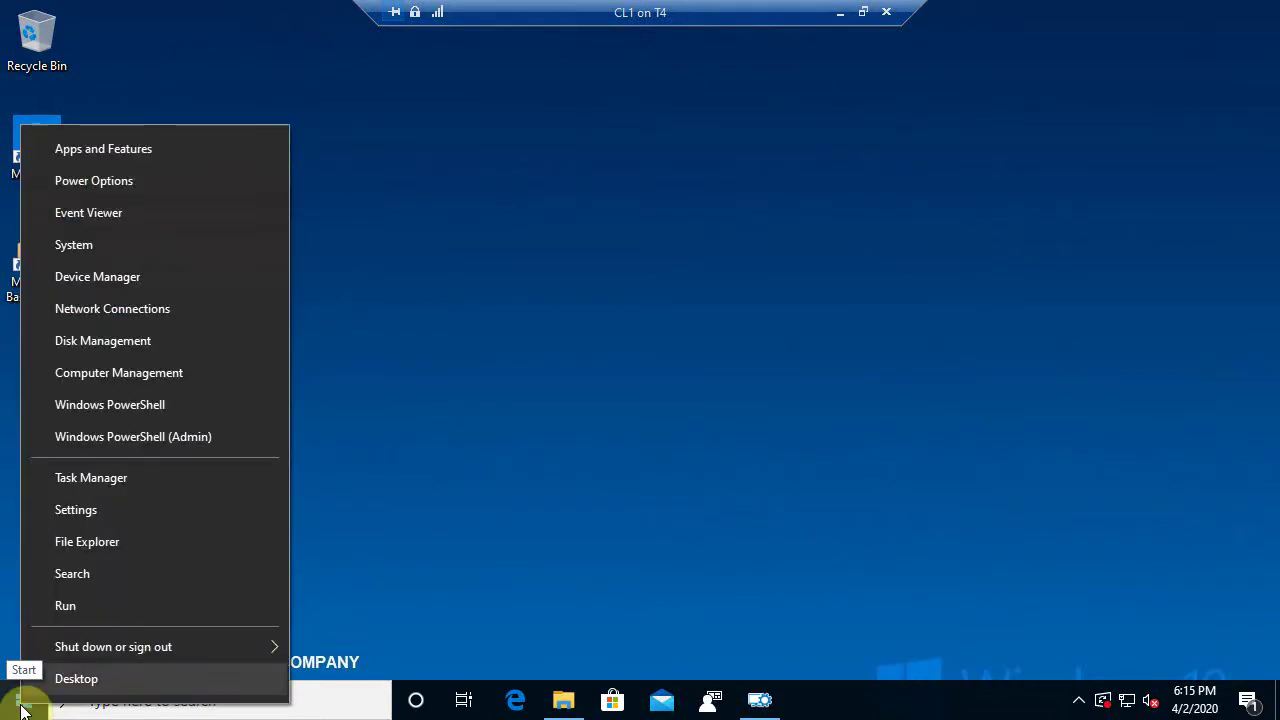
{"action": "left_click", "coordinate": [24, 708]}
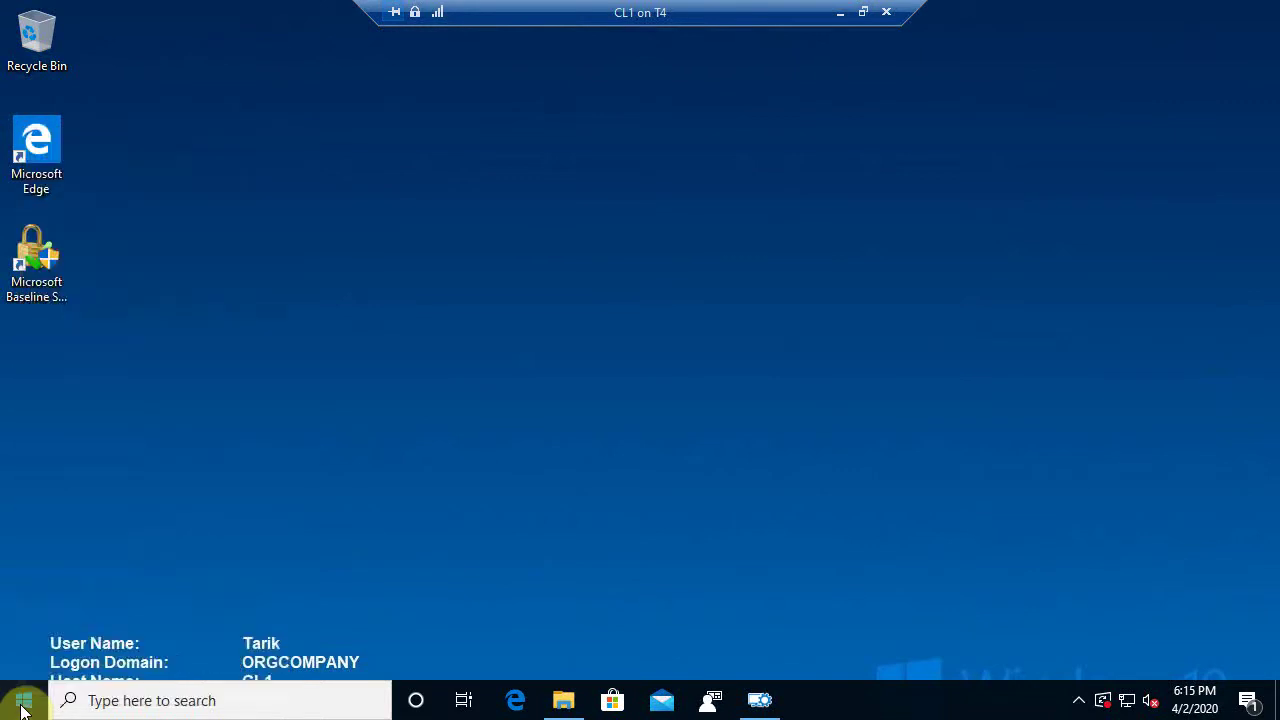
{"action": "left_click", "coordinate": [24, 708]}
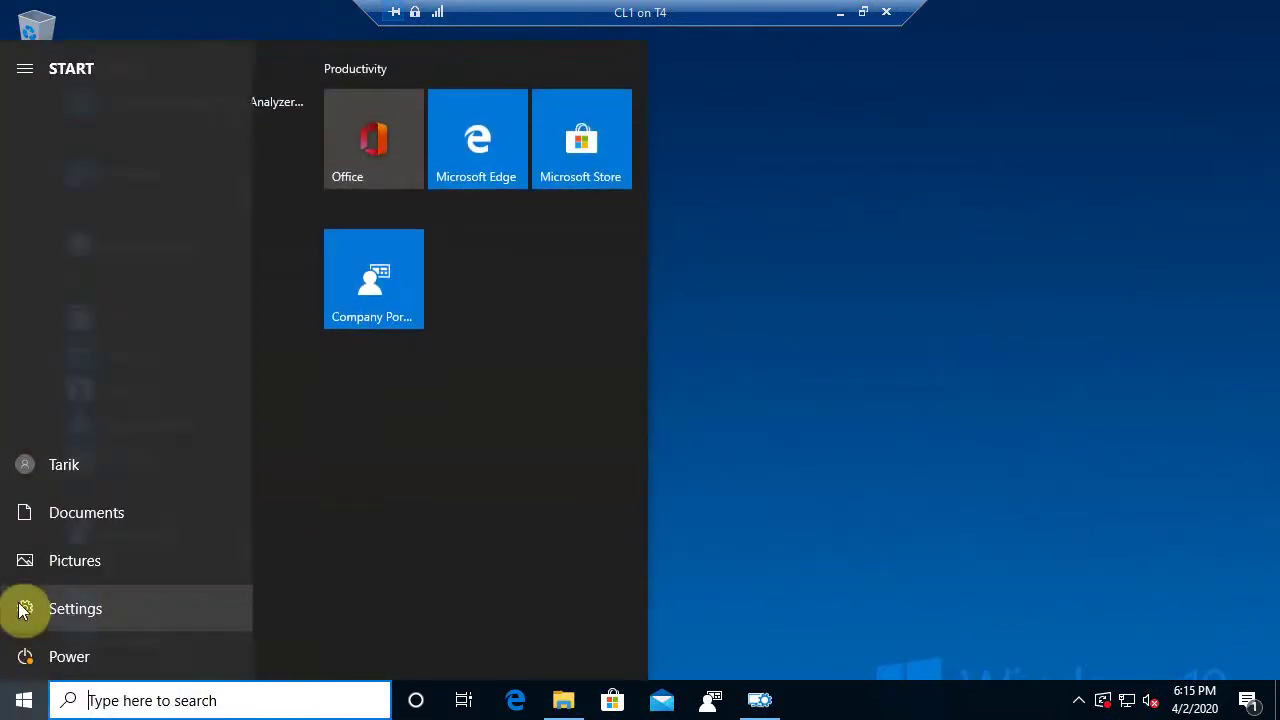
{"action": "left_click", "coordinate": [22, 612]}
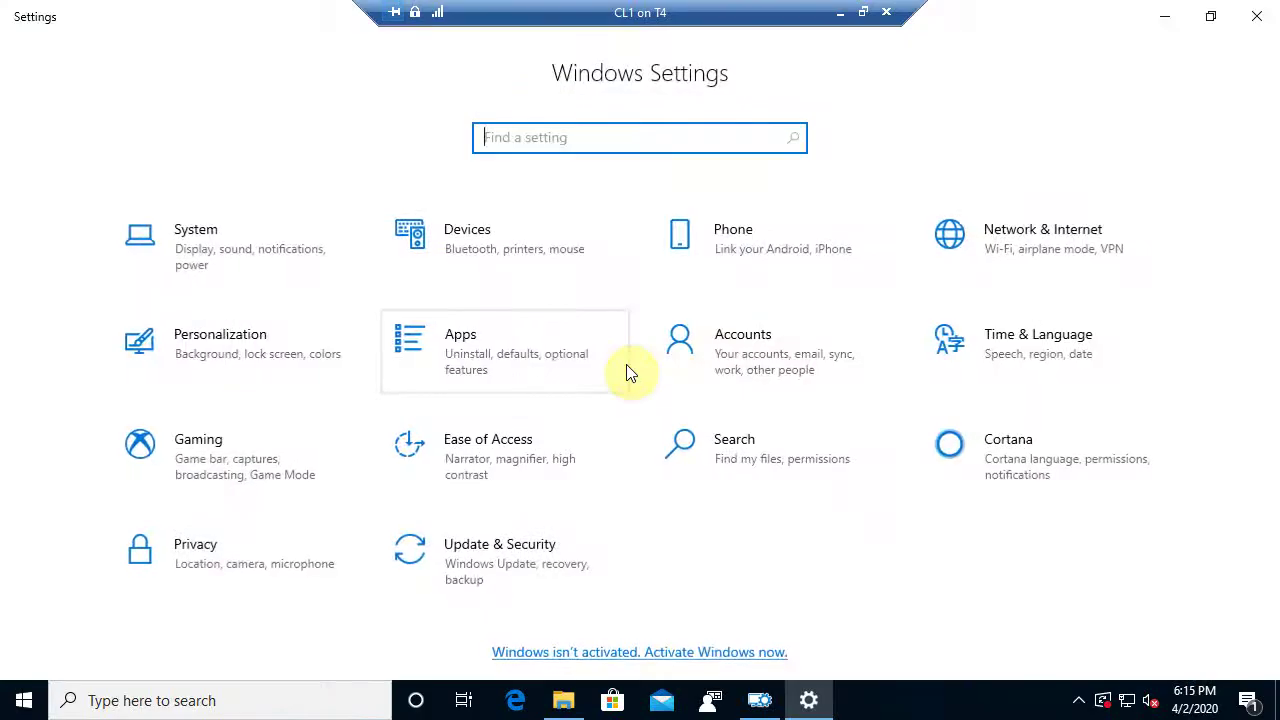
{"action": "left_click", "coordinate": [508, 356]}
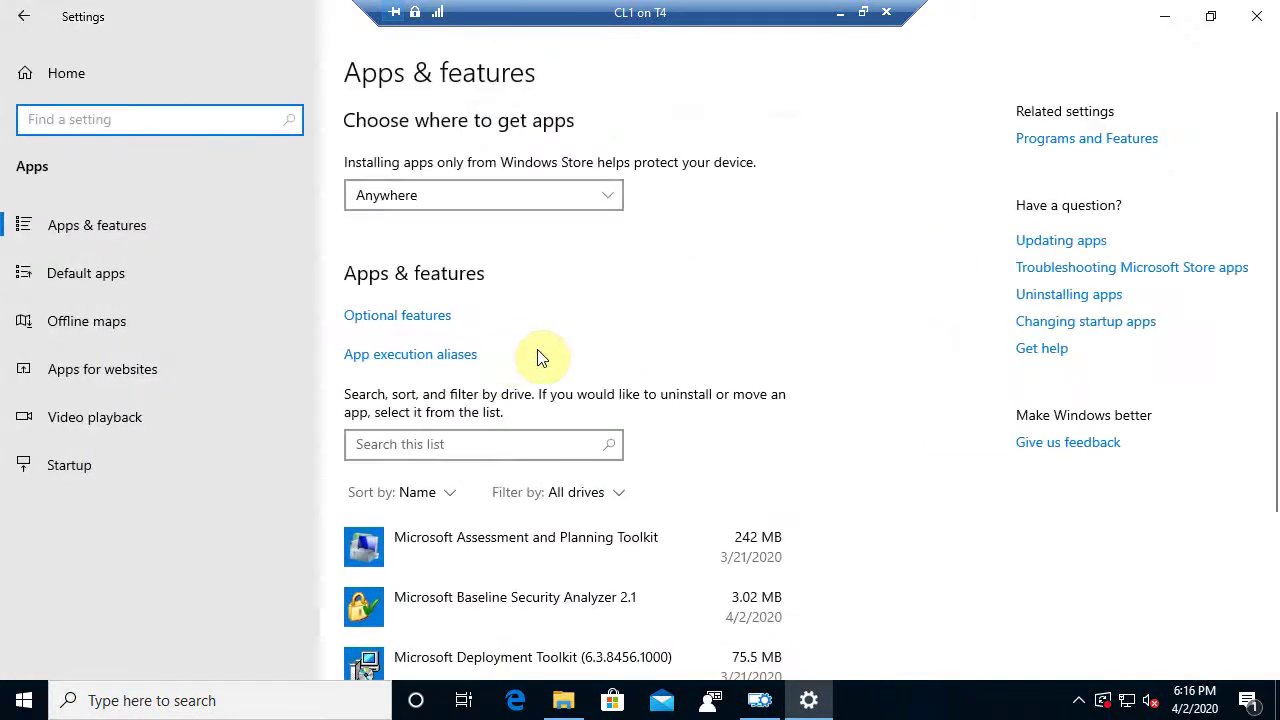
{"action": "scroll", "coordinate": [555, 352], "scroll_direction": "down", "scroll_amount": 3}
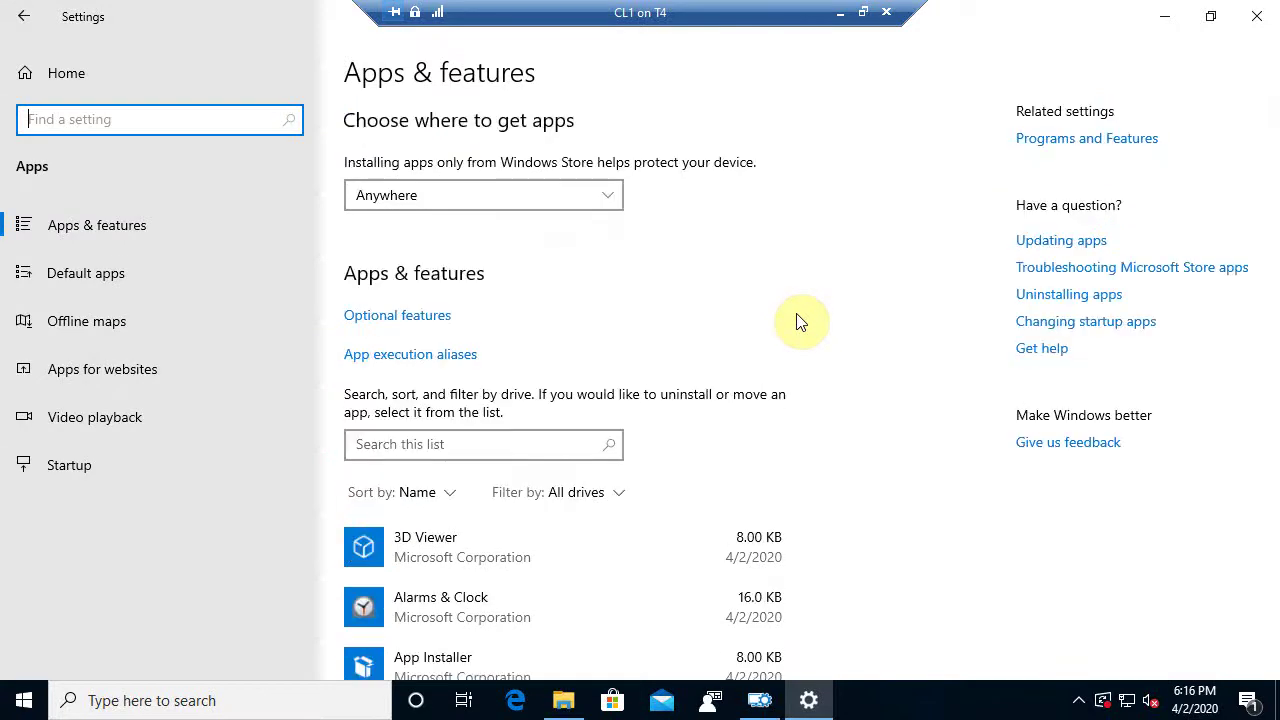
Close Settings, open Control Panel via a 'control' search, and dismiss the RuntimeBroker error
{"action": "left_click", "coordinate": [1256, 16]}
{"action": "left_click", "coordinate": [24, 700]}
{"action": "type", "text": "control"}
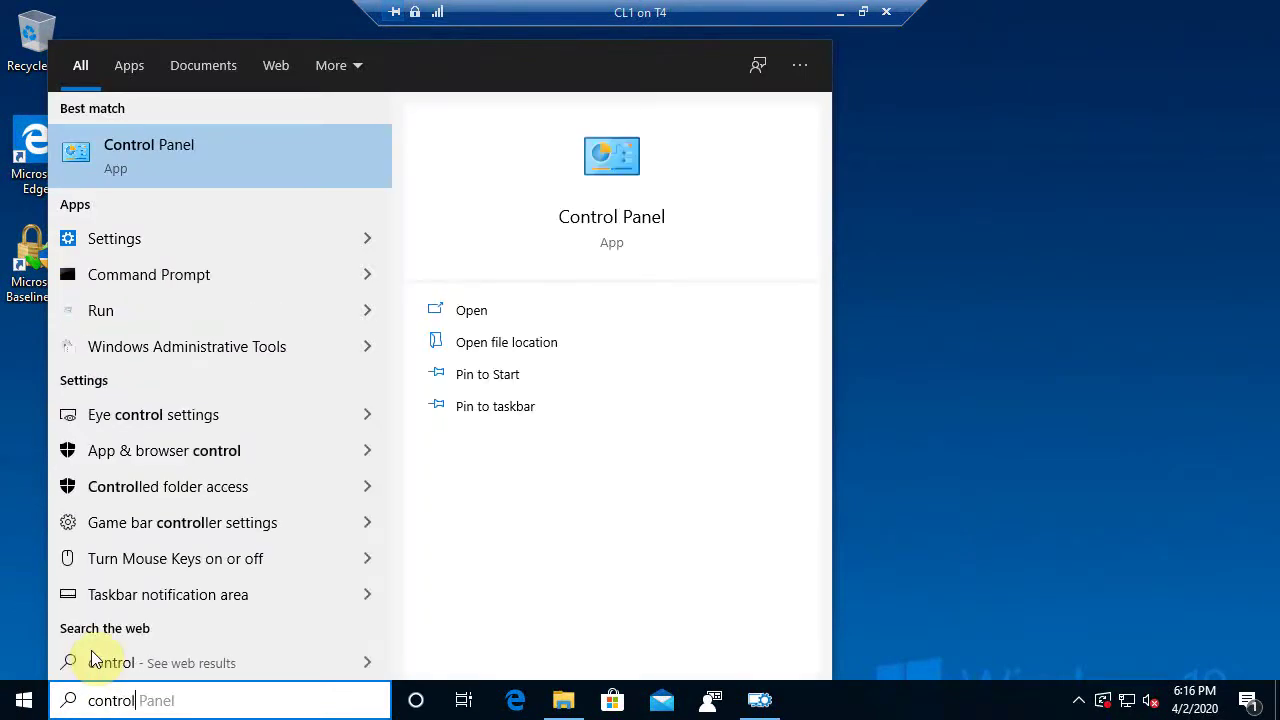
{"action": "key", "text": "Return"}
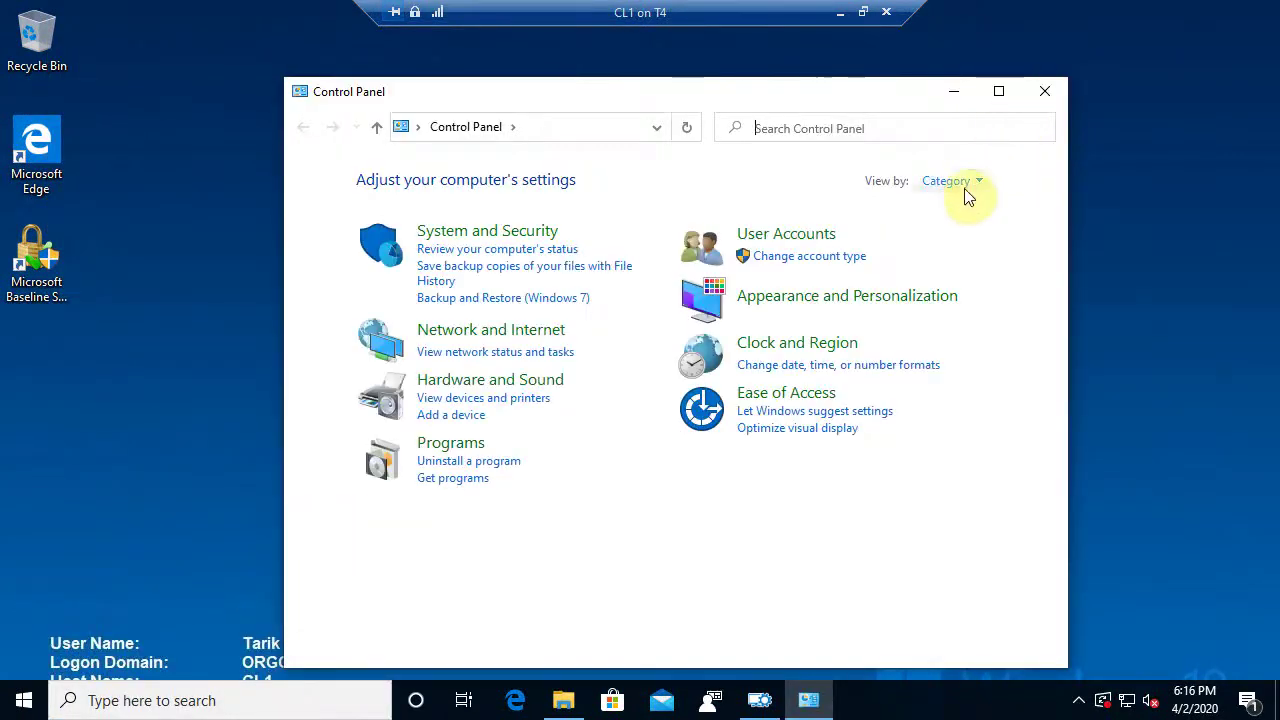
{"action": "left_click", "coordinate": [998, 91]}
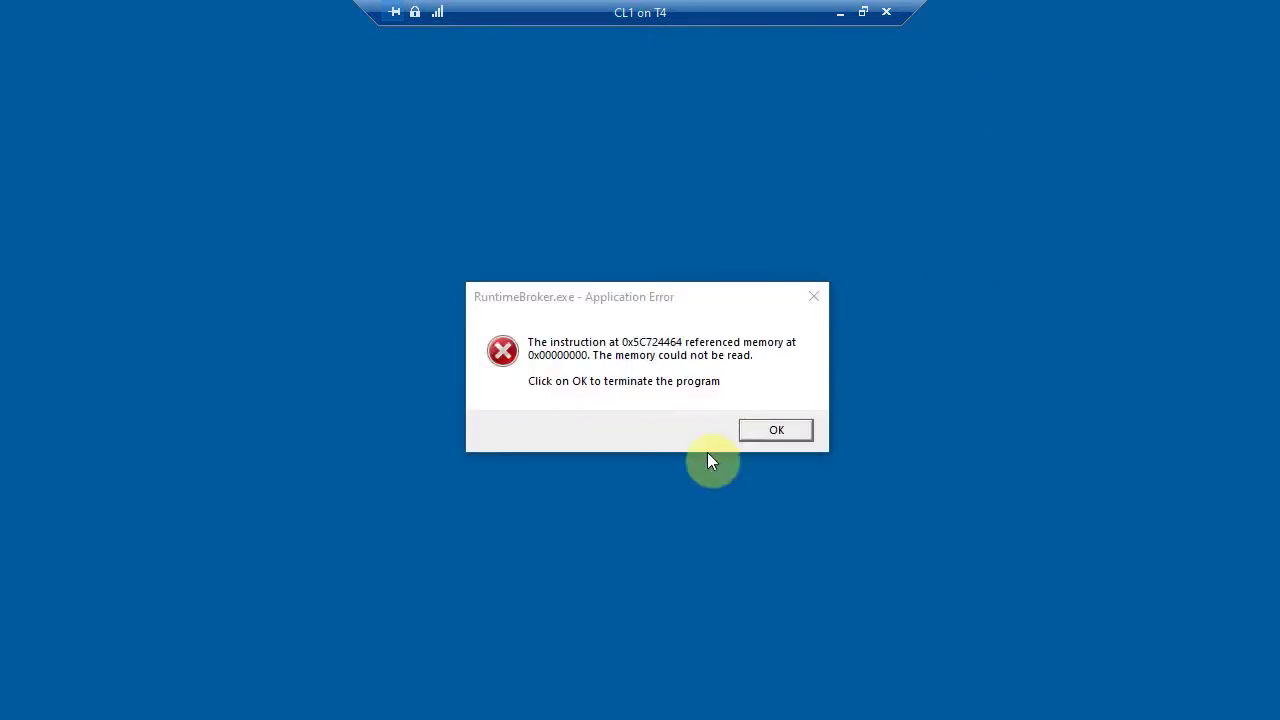
{"action": "left_click", "coordinate": [775, 431]}
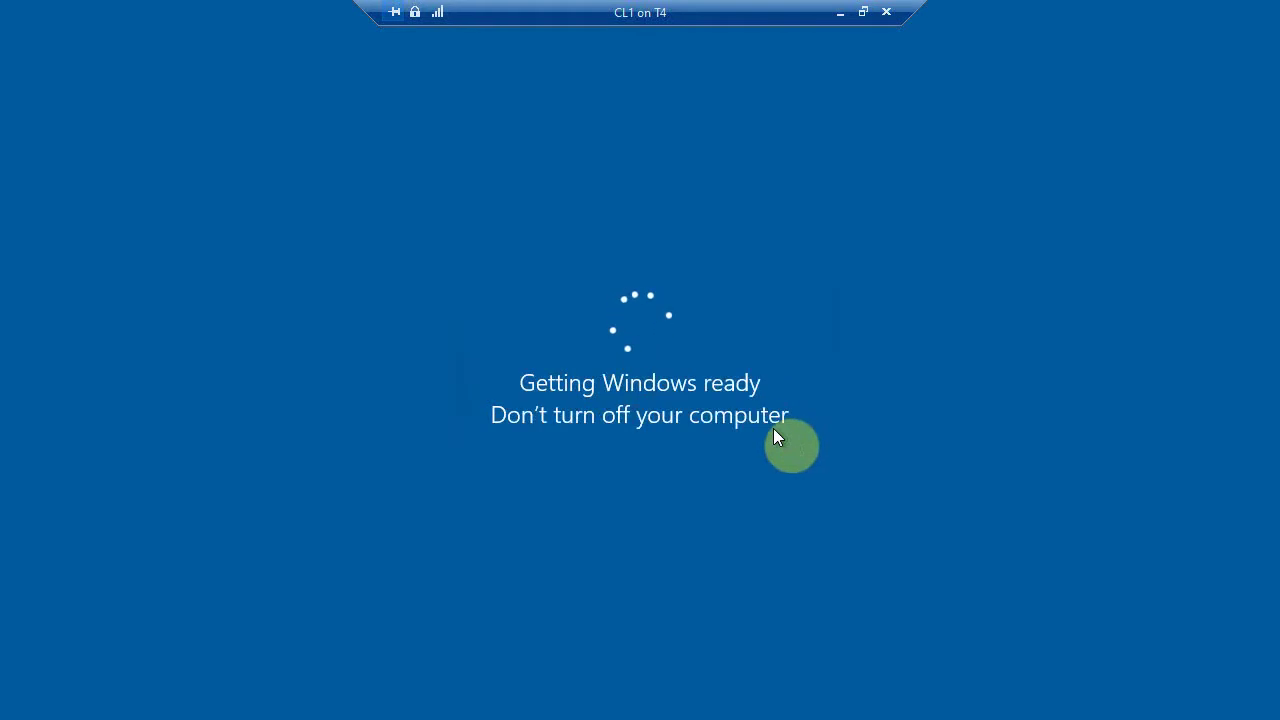